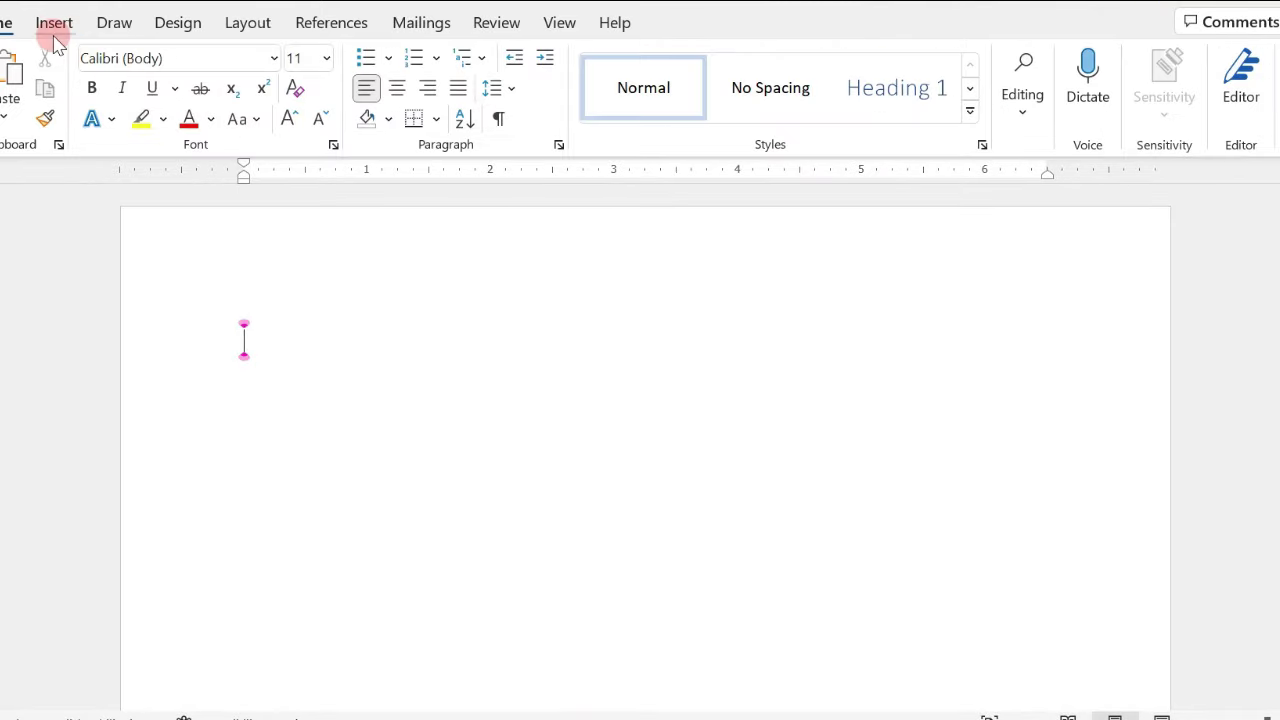
Insert the 'for 2x2' PNG from the Desktop onto the page at 4.13" by 4.13"
left_click(54, 22)
left_click(147, 112)
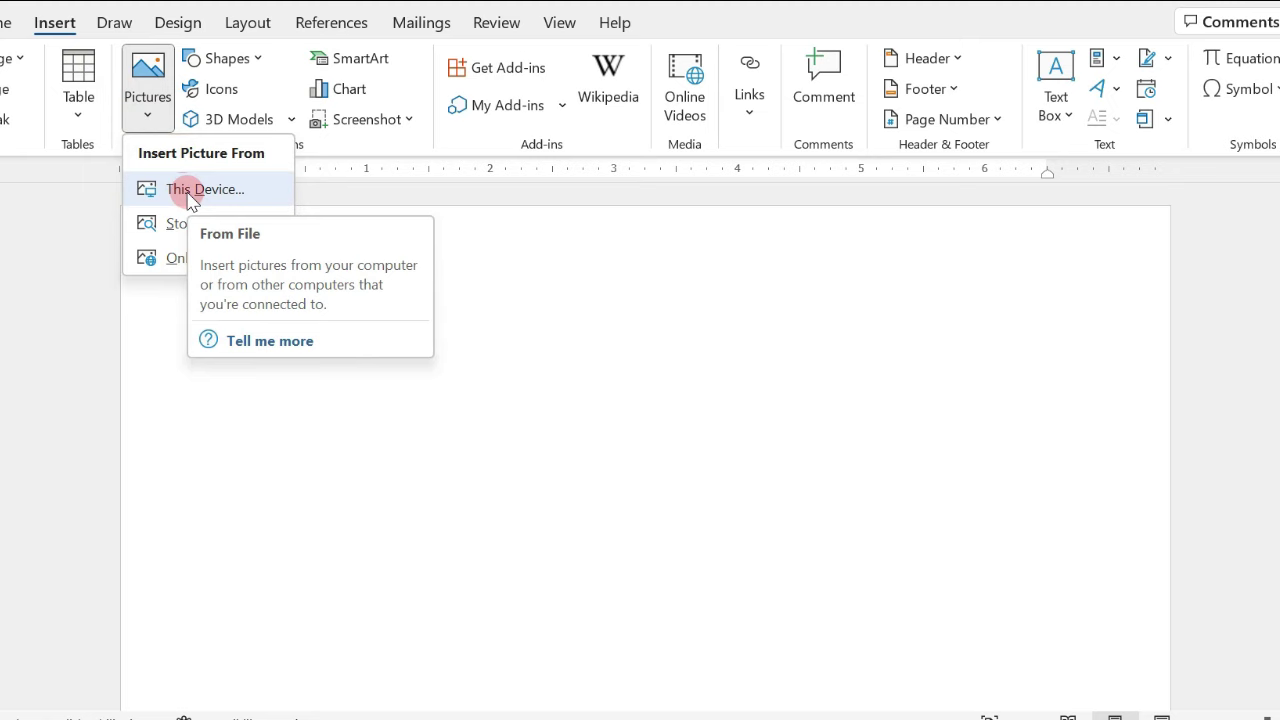
left_click(190, 195)
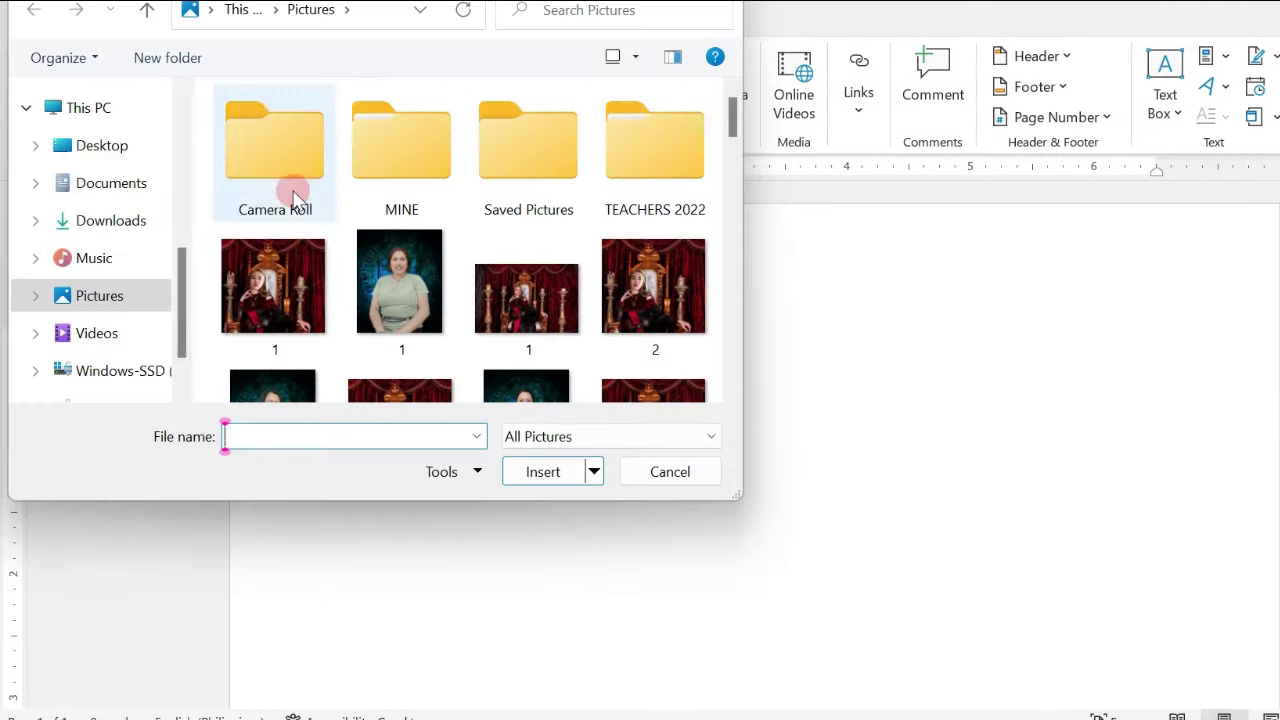
left_click(16, 151)
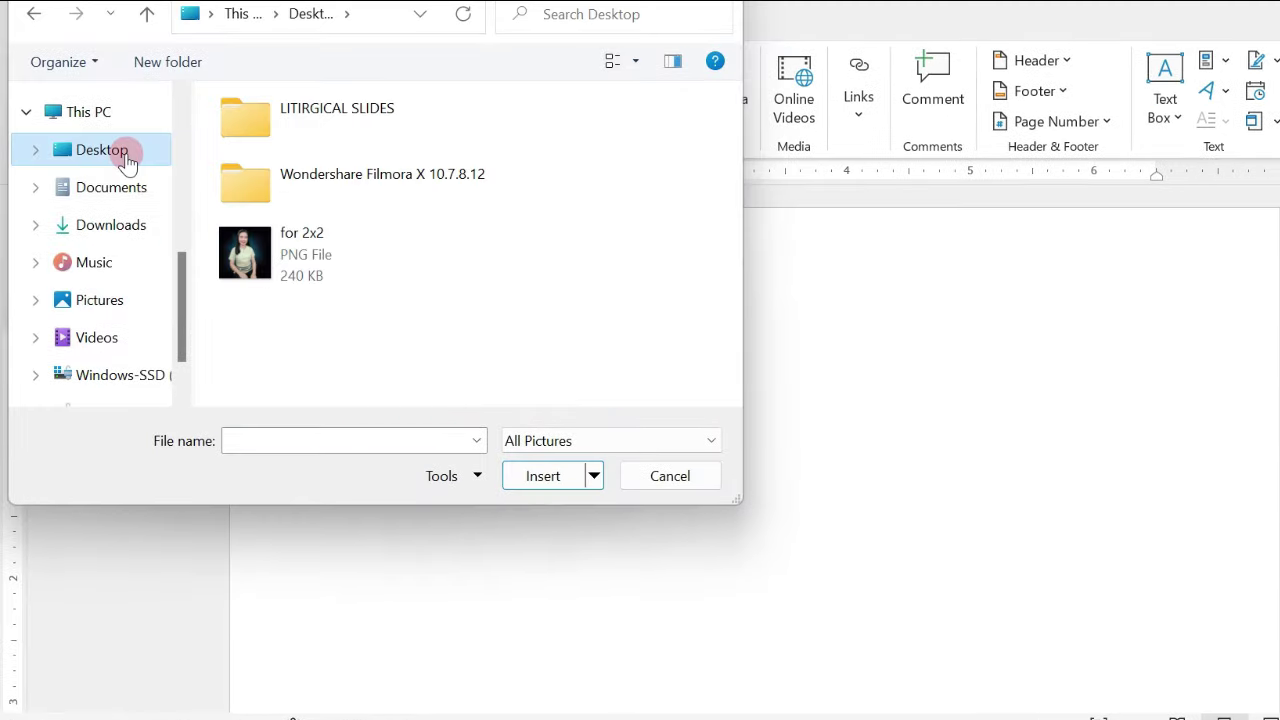
double_click(252, 265)
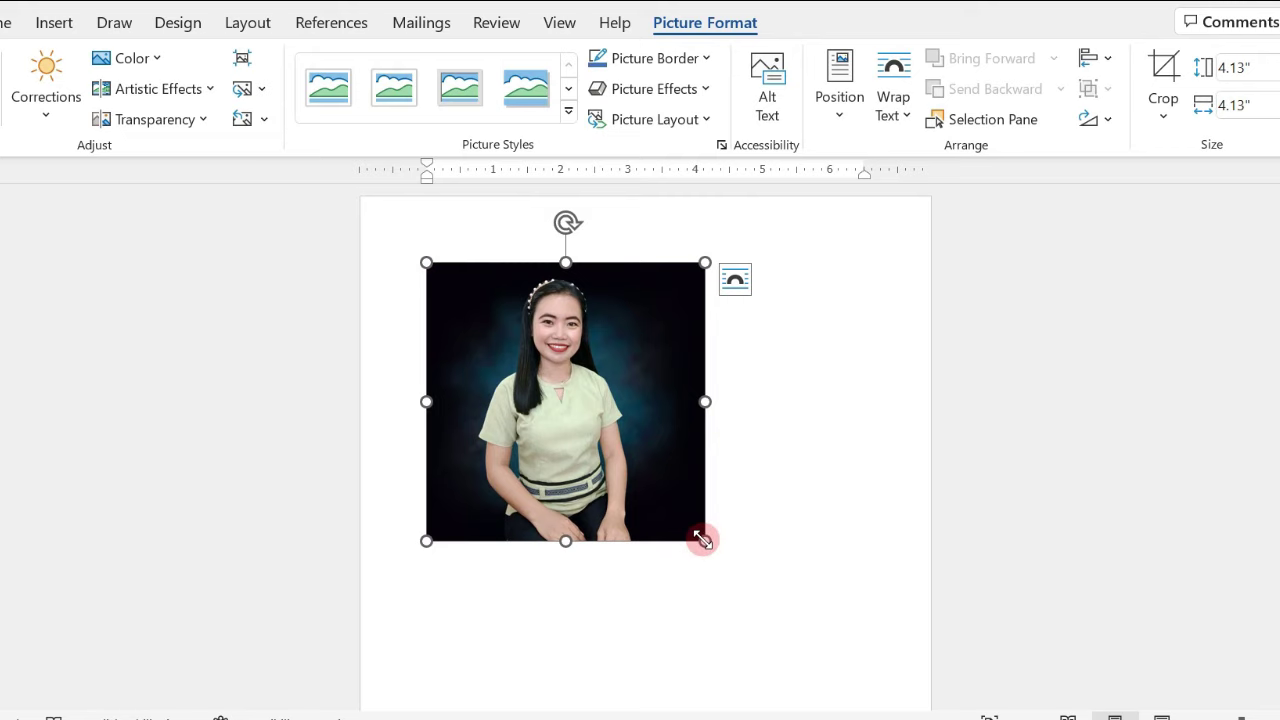
Resize the woman's photo down from 4.13" to 3.76" by 3.76"
left_click_drag(721, 555, 693, 527)
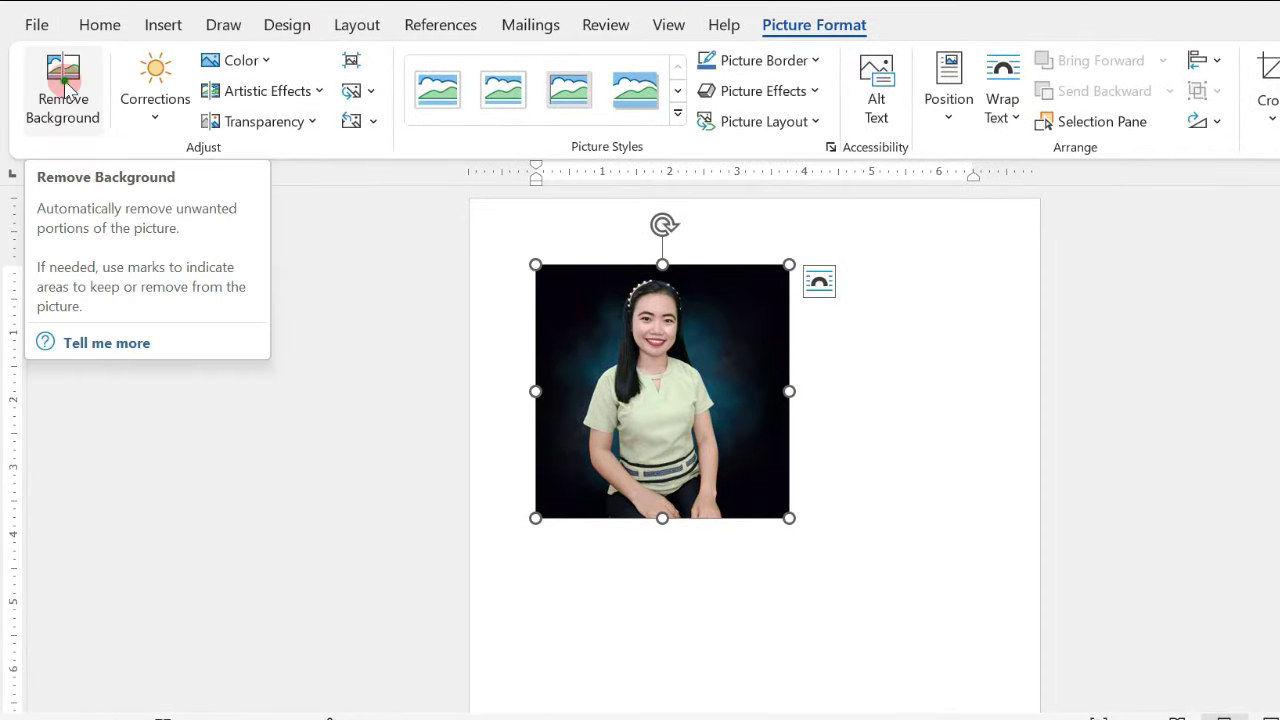
Start Remove Background, keeping the top of the hair and marking the teal patch beside it for removal
left_click(66, 88)
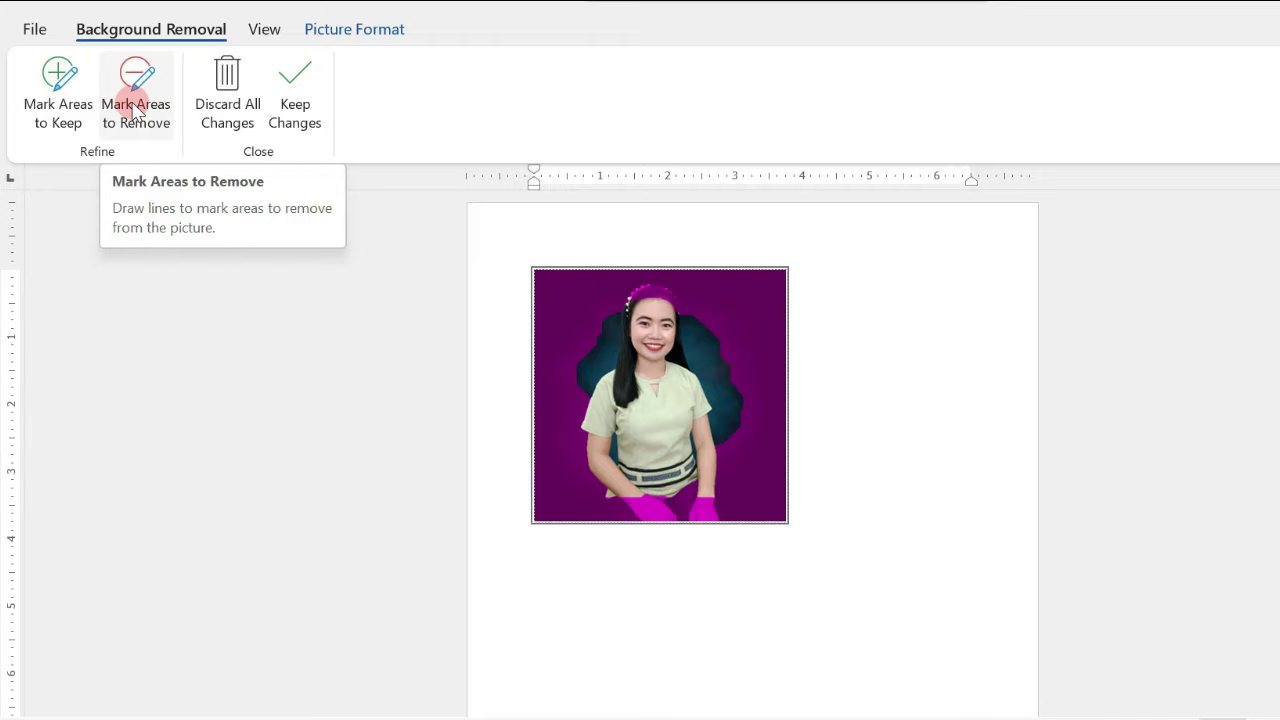
left_click(59, 75)
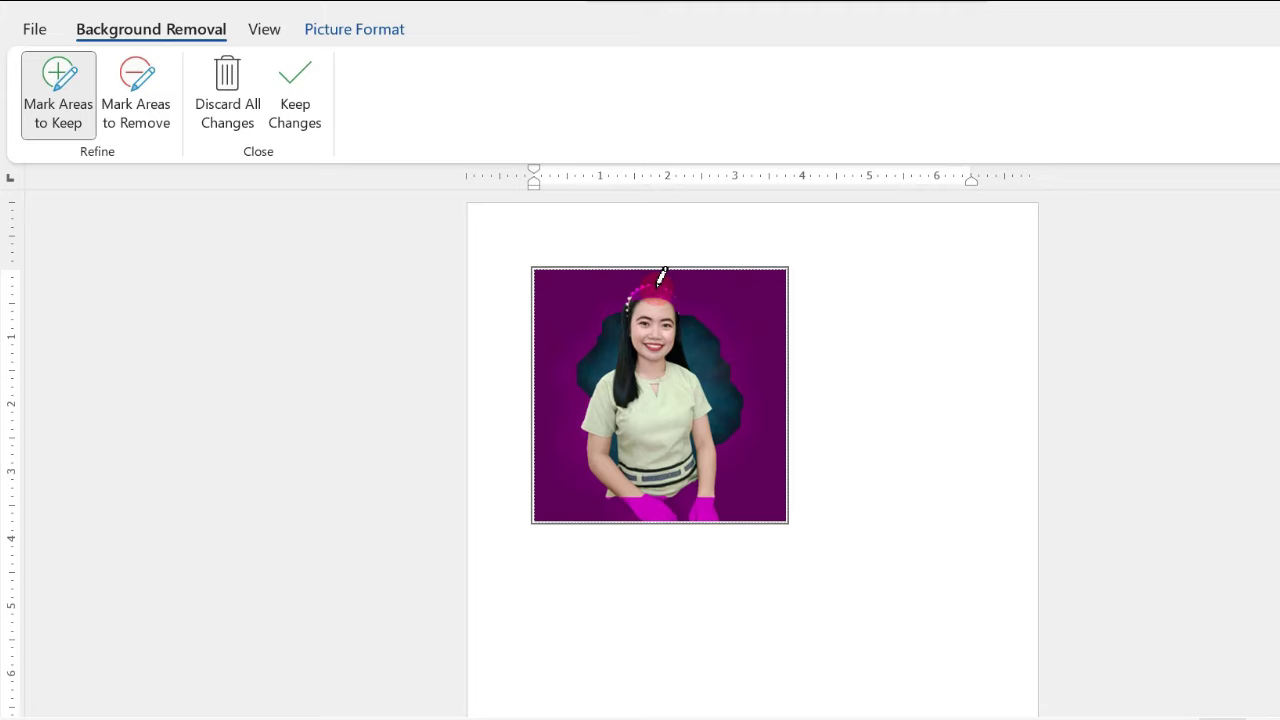
left_click_drag(657, 287, 659, 286)
left_click(148, 95)
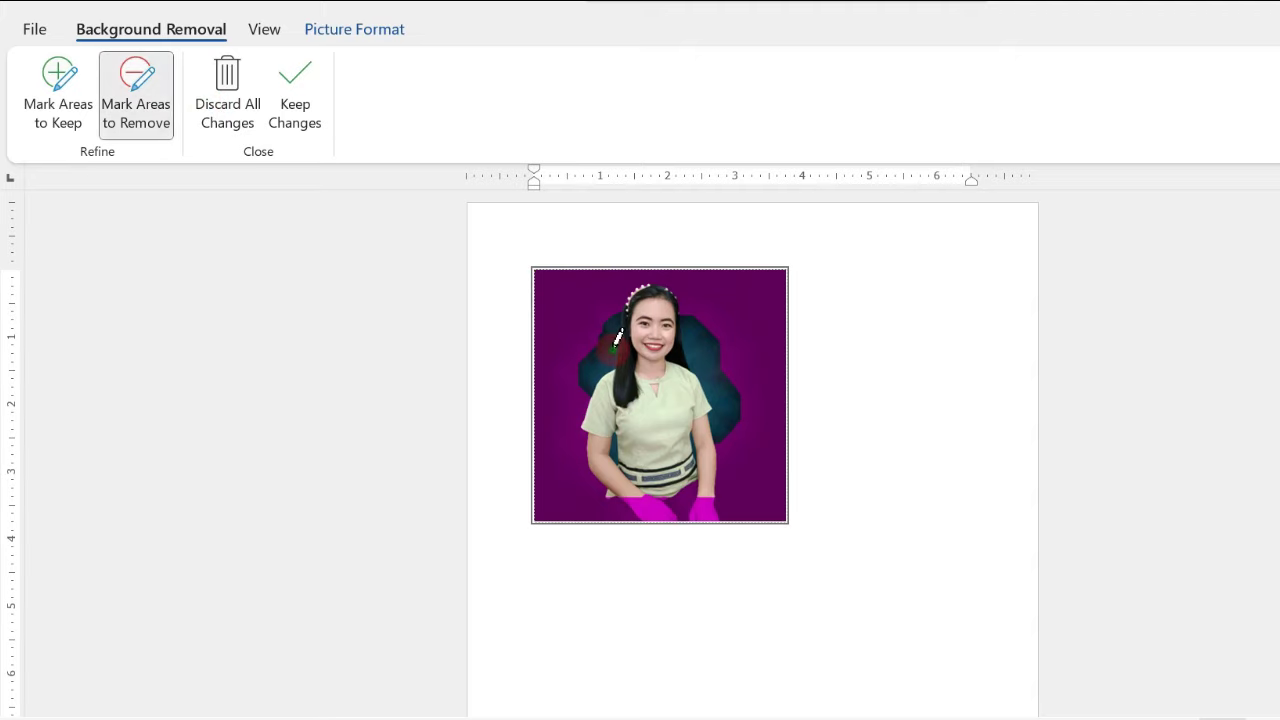
left_click_drag(617, 338, 640, 318)
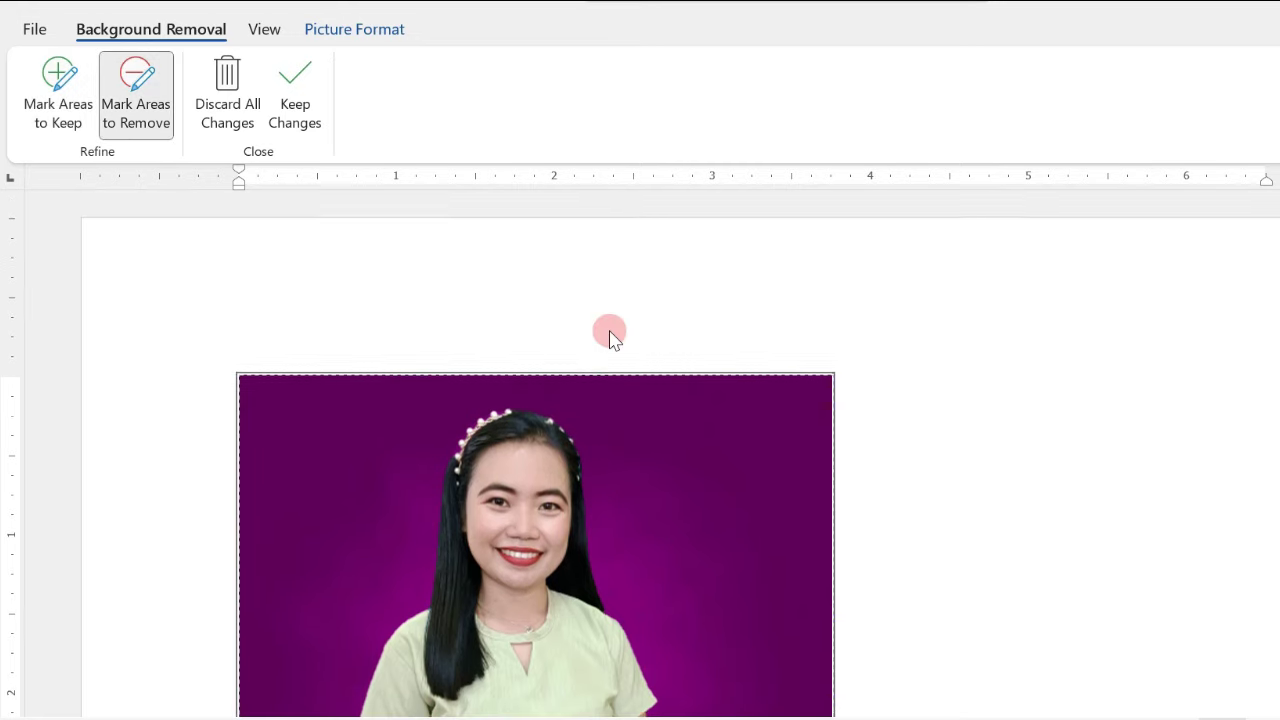
Keep the background removal, set the photo's wrapping to In Front of Text, and reposition it
left_click(298, 80)
scroll(694, 400, "down", 2)
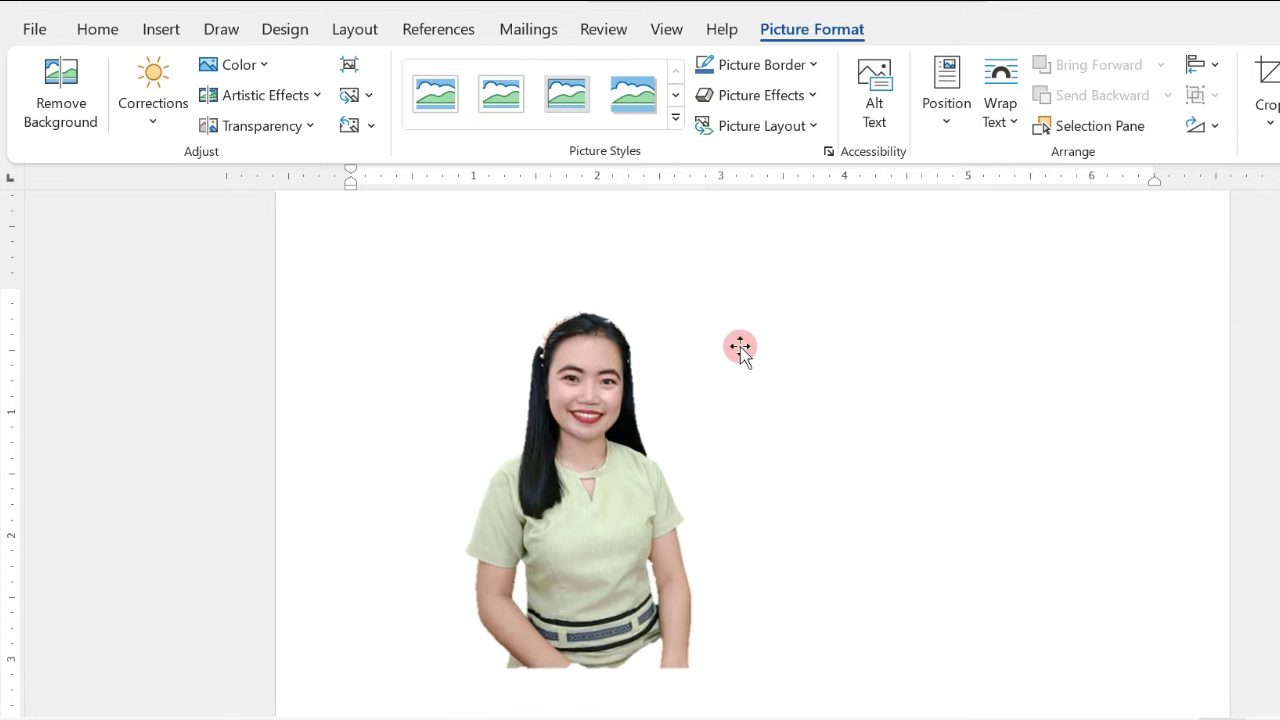
left_click(739, 348)
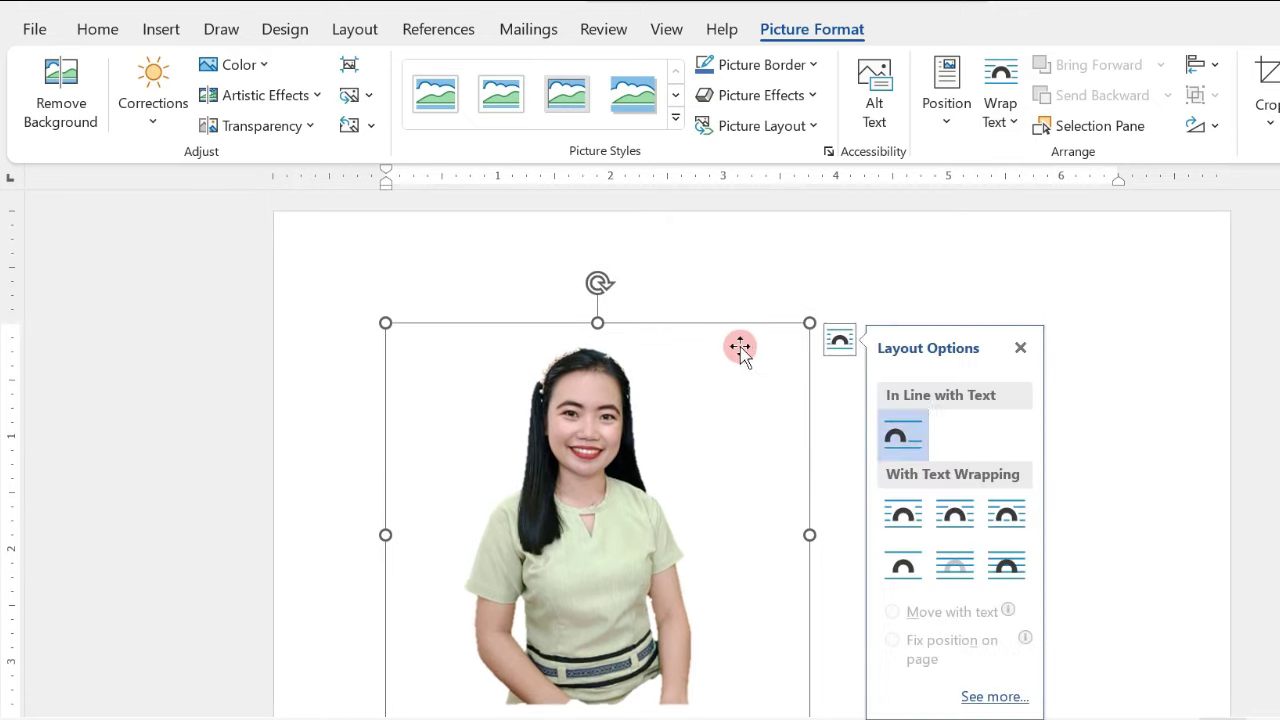
left_click(1006, 114)
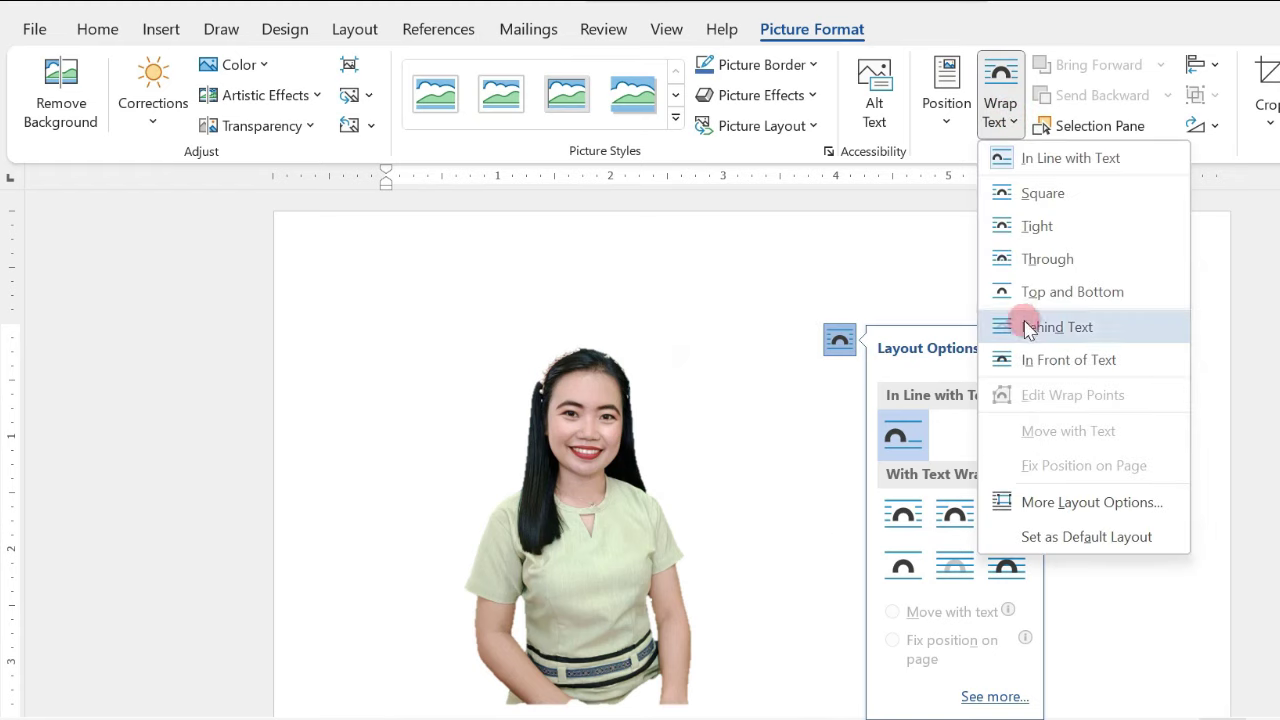
left_click(1025, 323)
left_click(1000, 94)
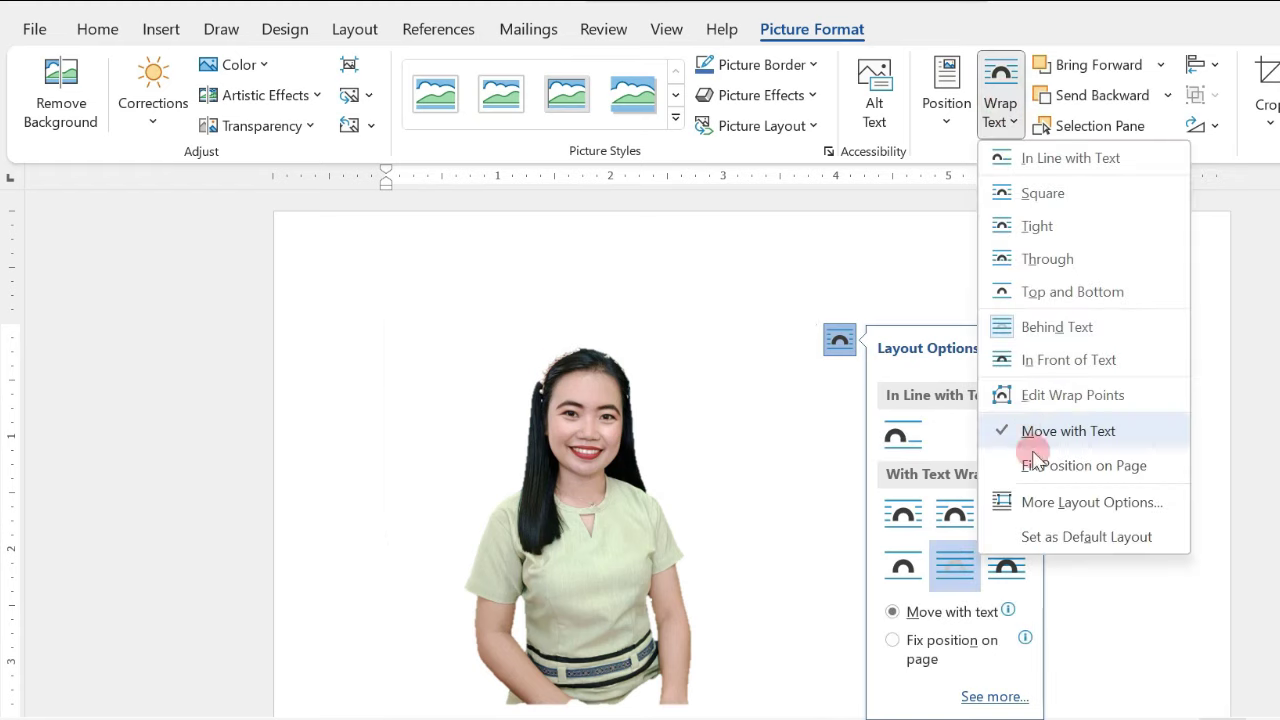
left_click(1043, 362)
left_click_drag(694, 405, 656, 345)
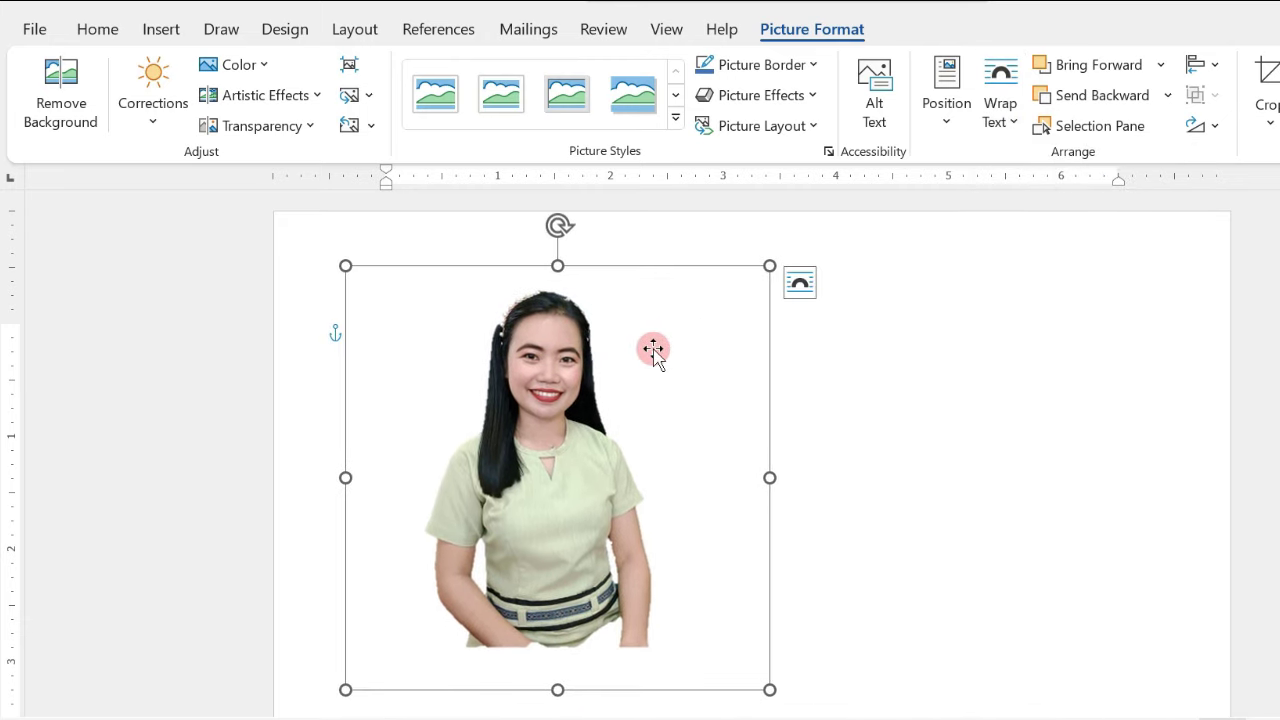
Draw a blue rectangle square to the right of the cut-out photo
left_click(386, 334)
left_click(160, 28)
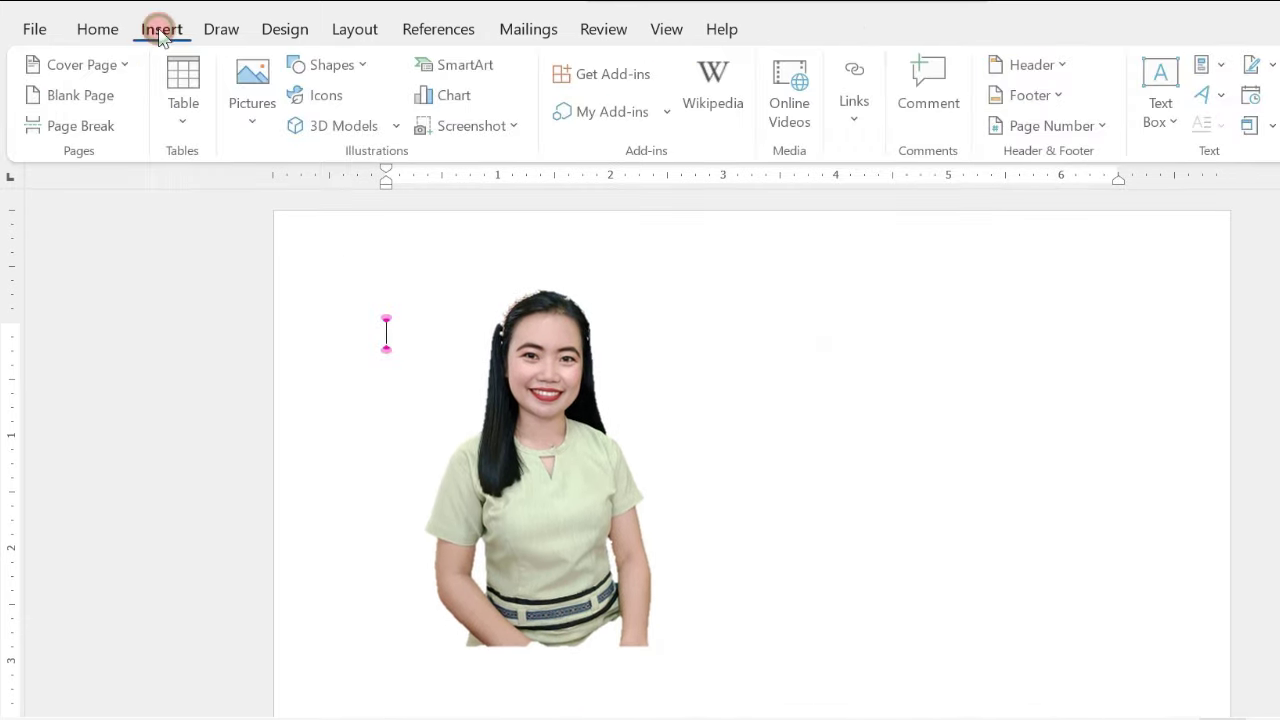
left_click(335, 65)
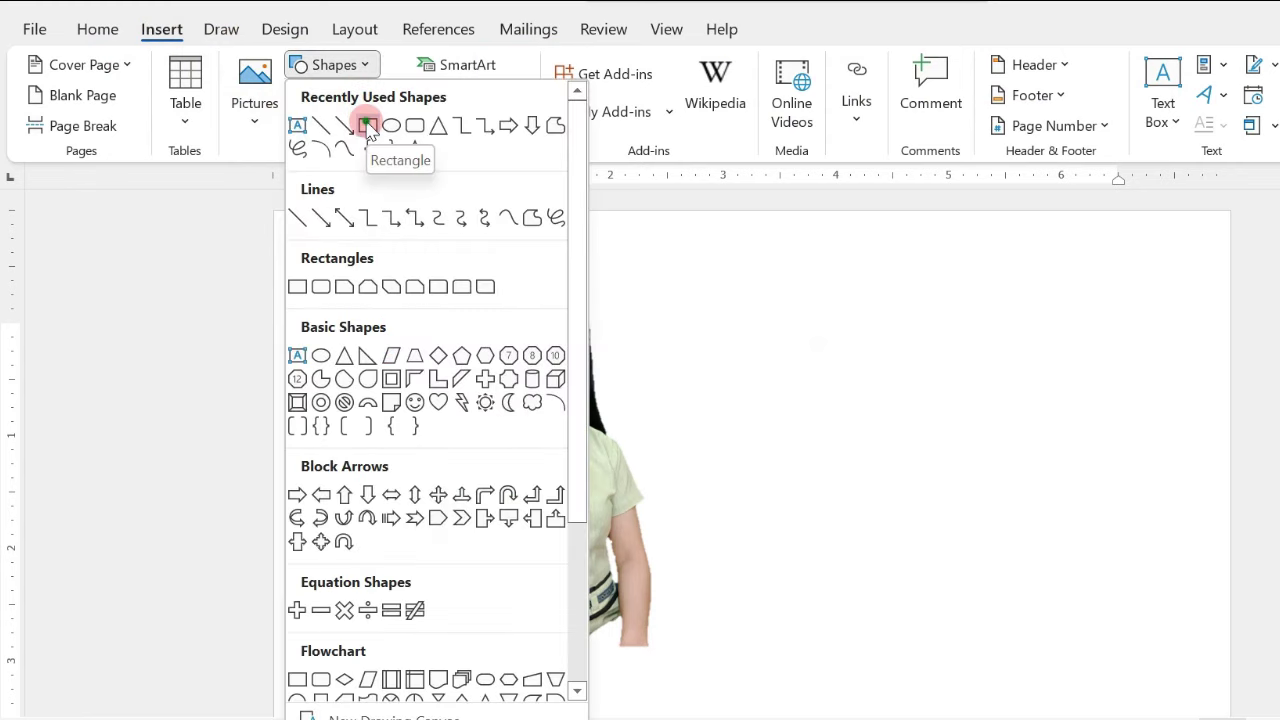
left_click(367, 126)
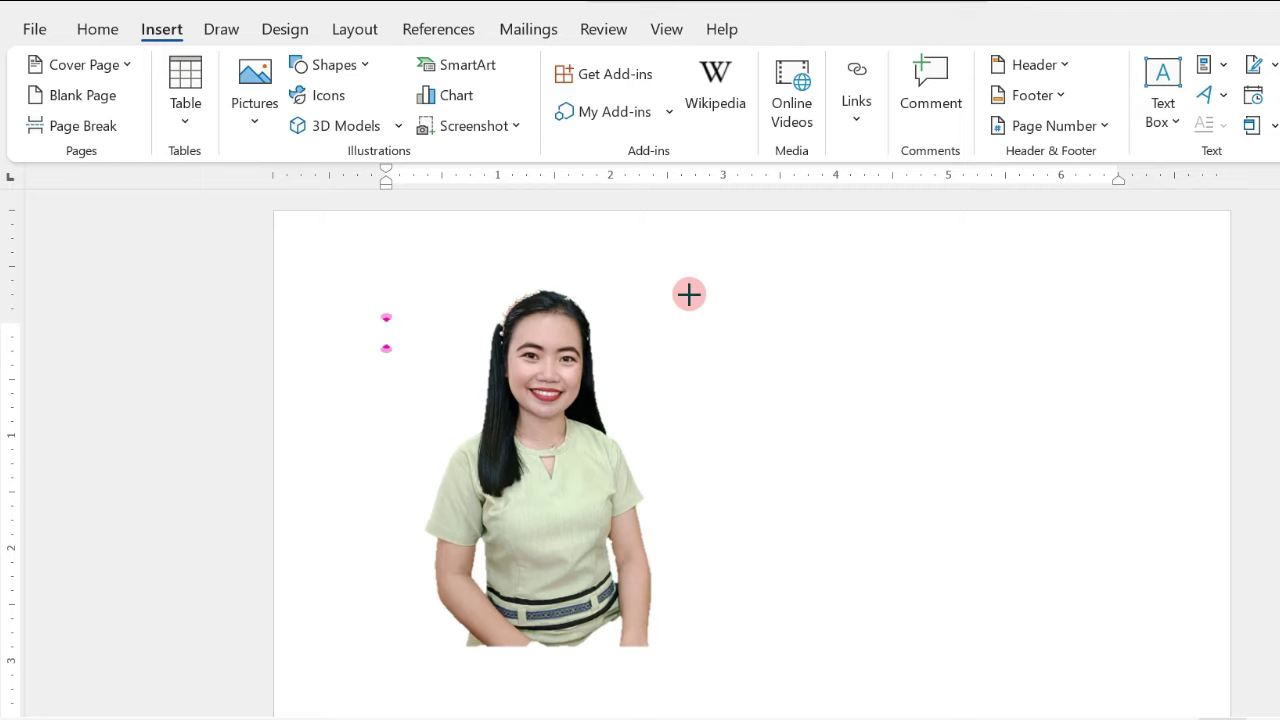
left_click_drag(688, 293, 880, 437)
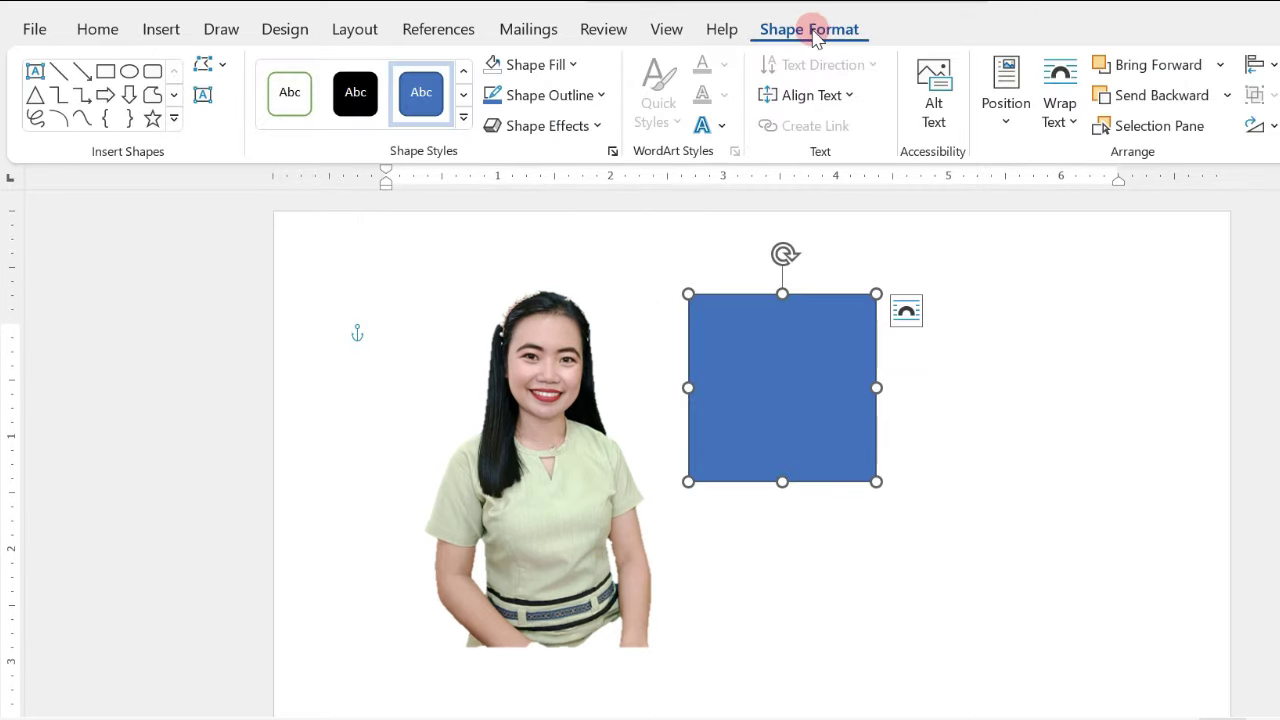
Set the square's fill transparency to 50% in More Fill Colors
left_click(572, 66)
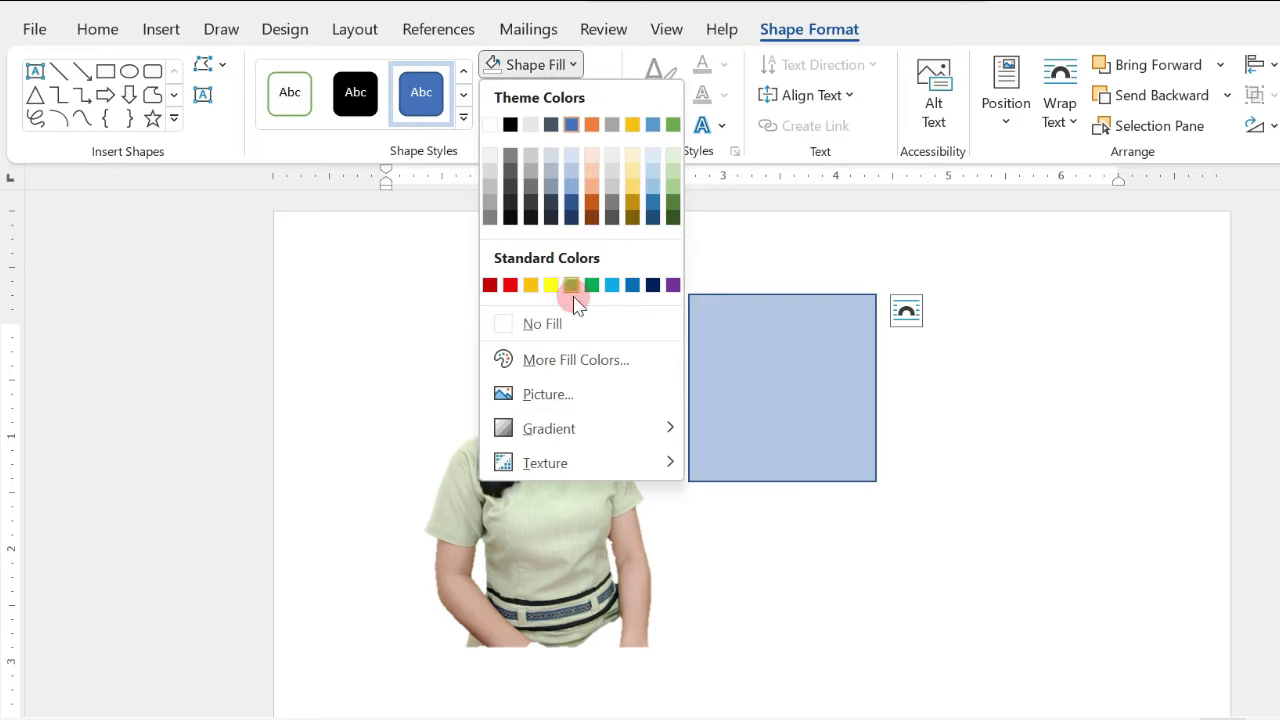
left_click(574, 361)
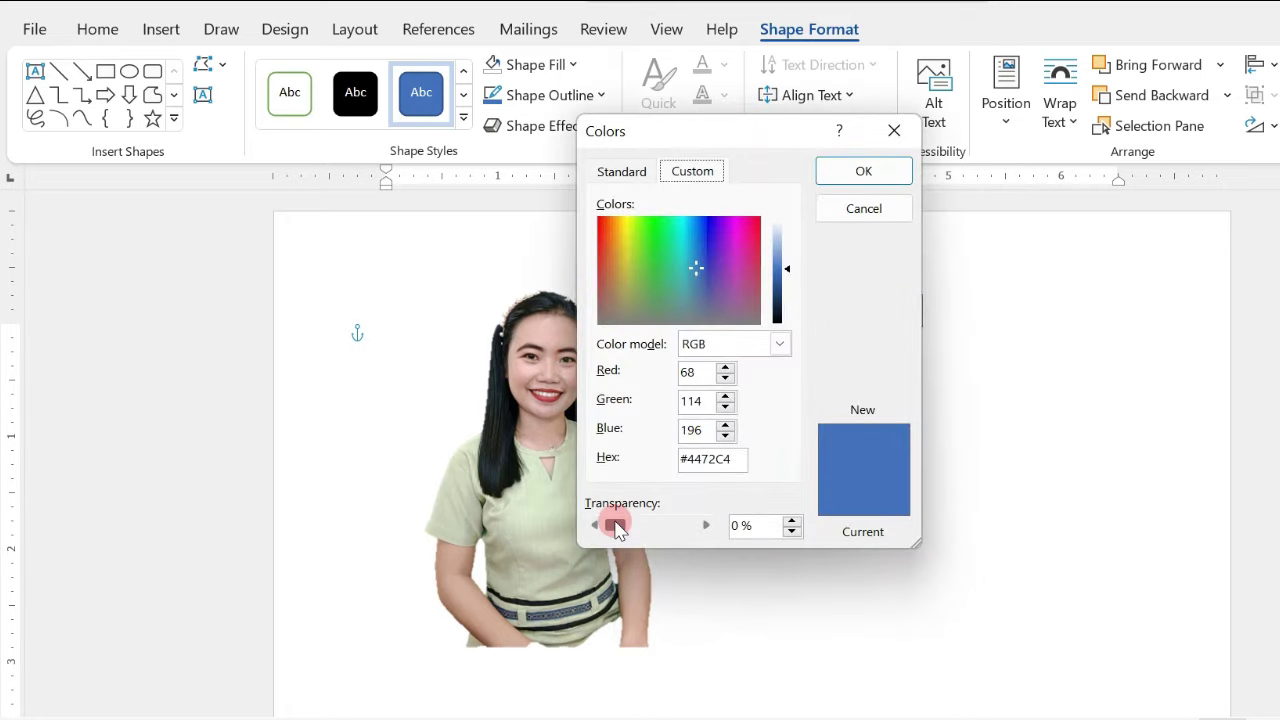
left_click_drag(615, 524, 654, 531)
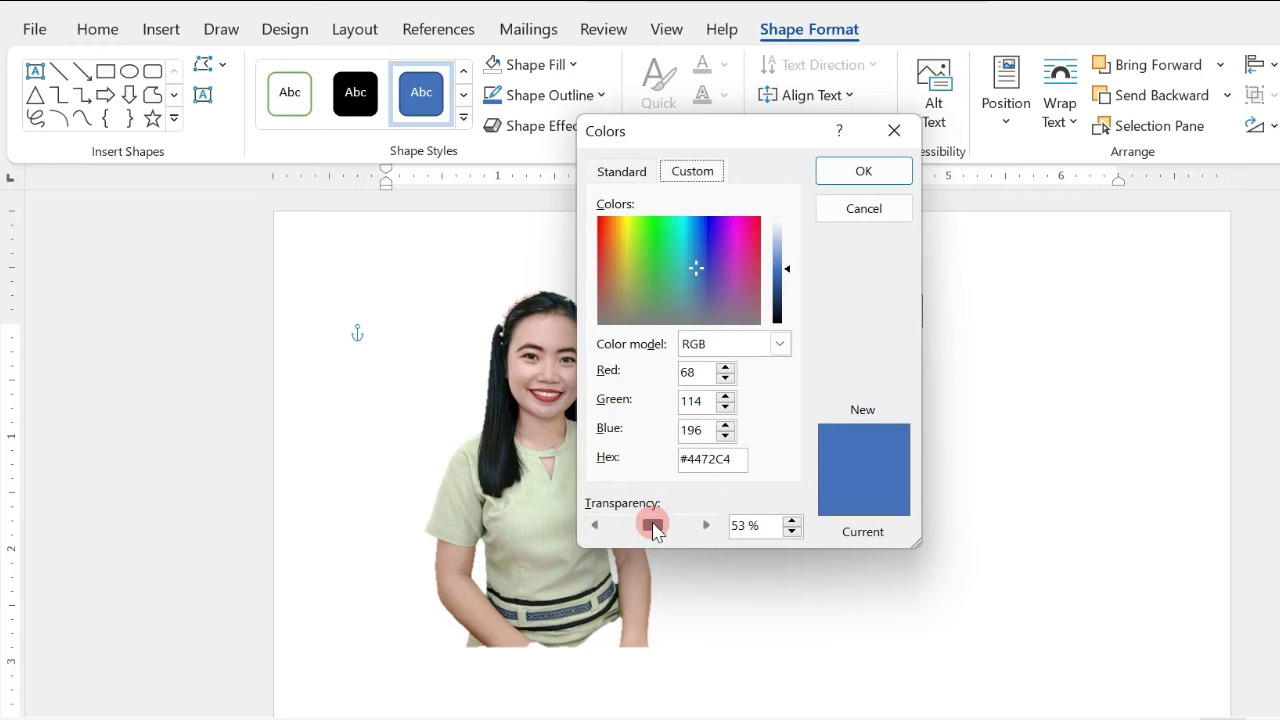
left_click(755, 526)
type("50")
key("Return")
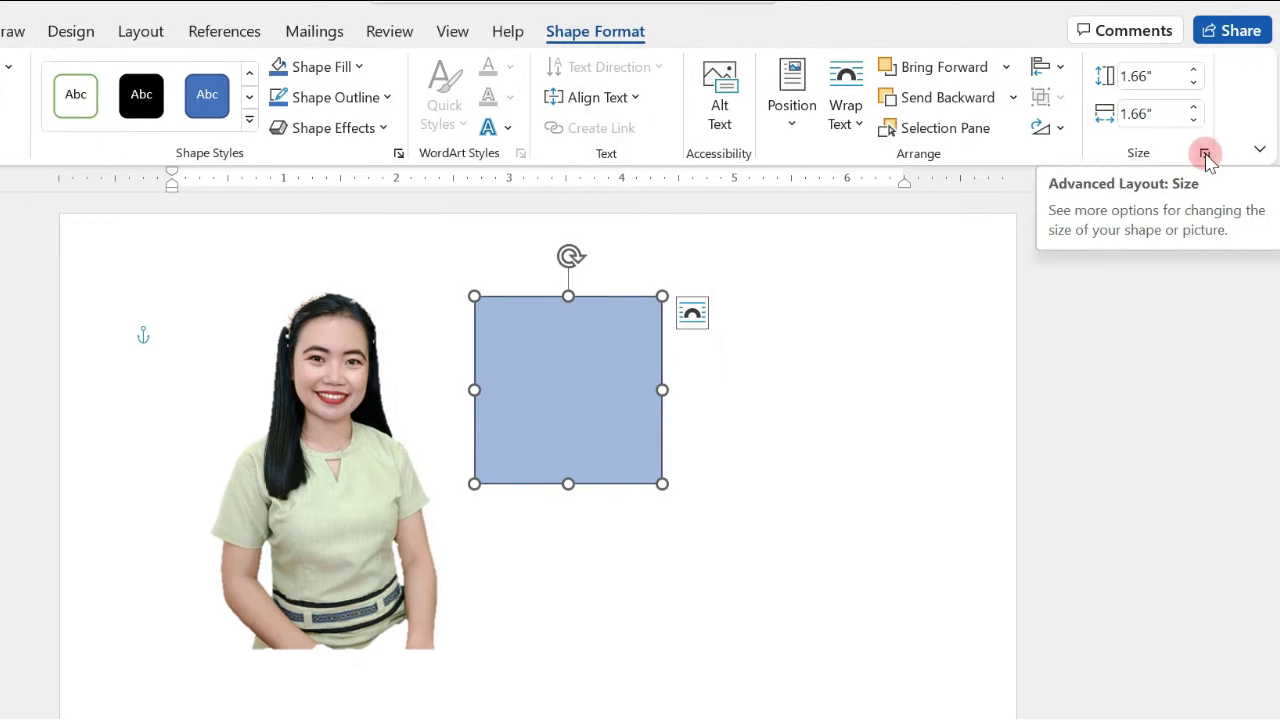
Set the square's absolute height and width to 2" each in the Size settings
left_click(1205, 154)
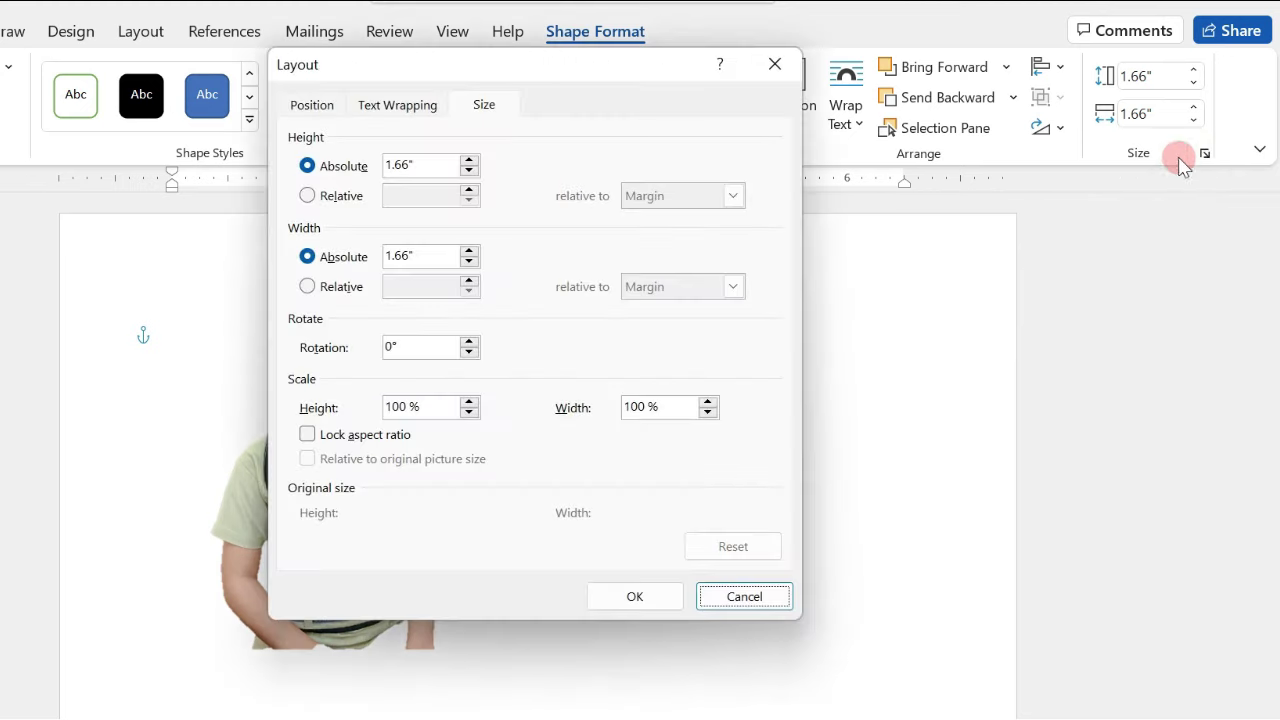
left_click(439, 168)
left_click_drag(441, 172, 380, 166)
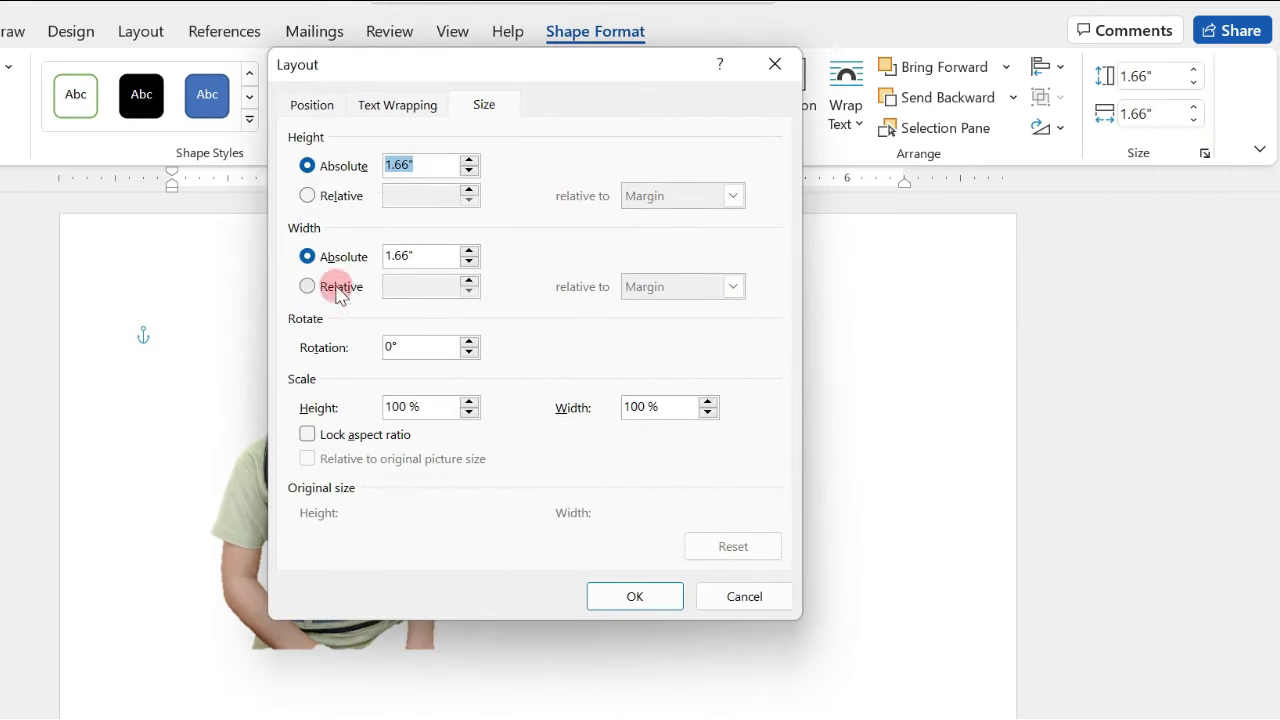
type("2")
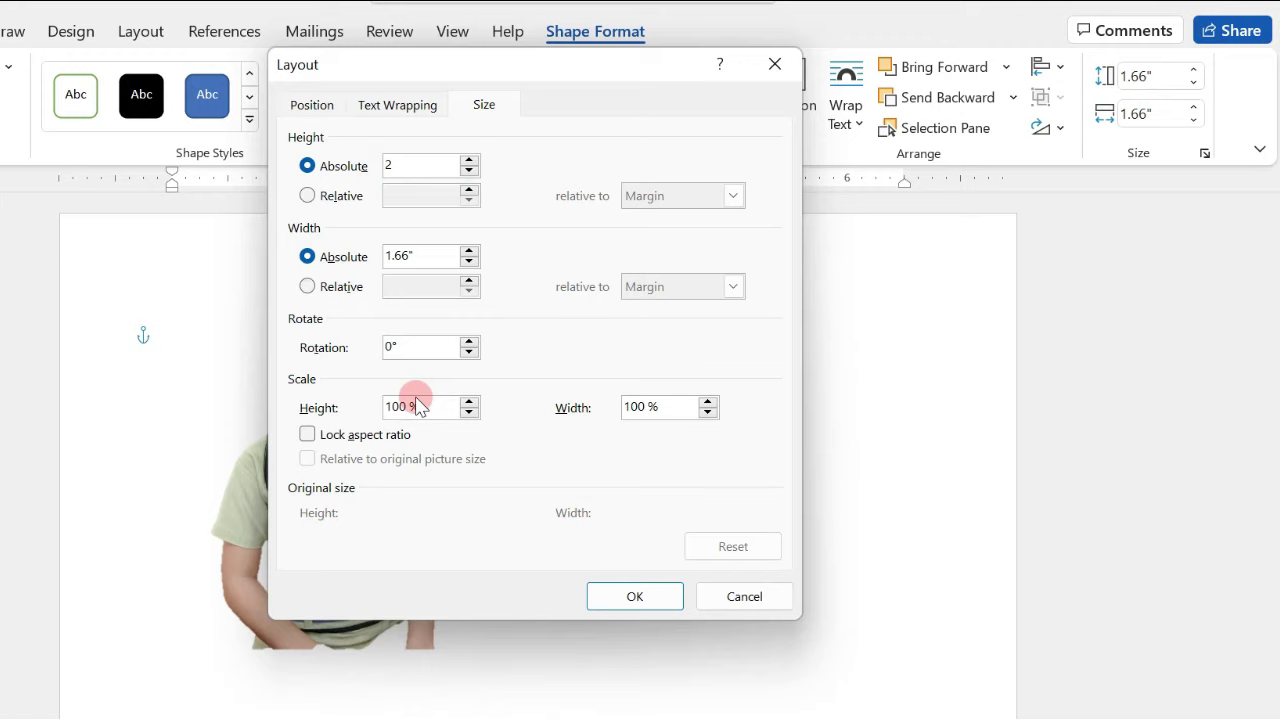
left_click_drag(426, 263, 366, 266)
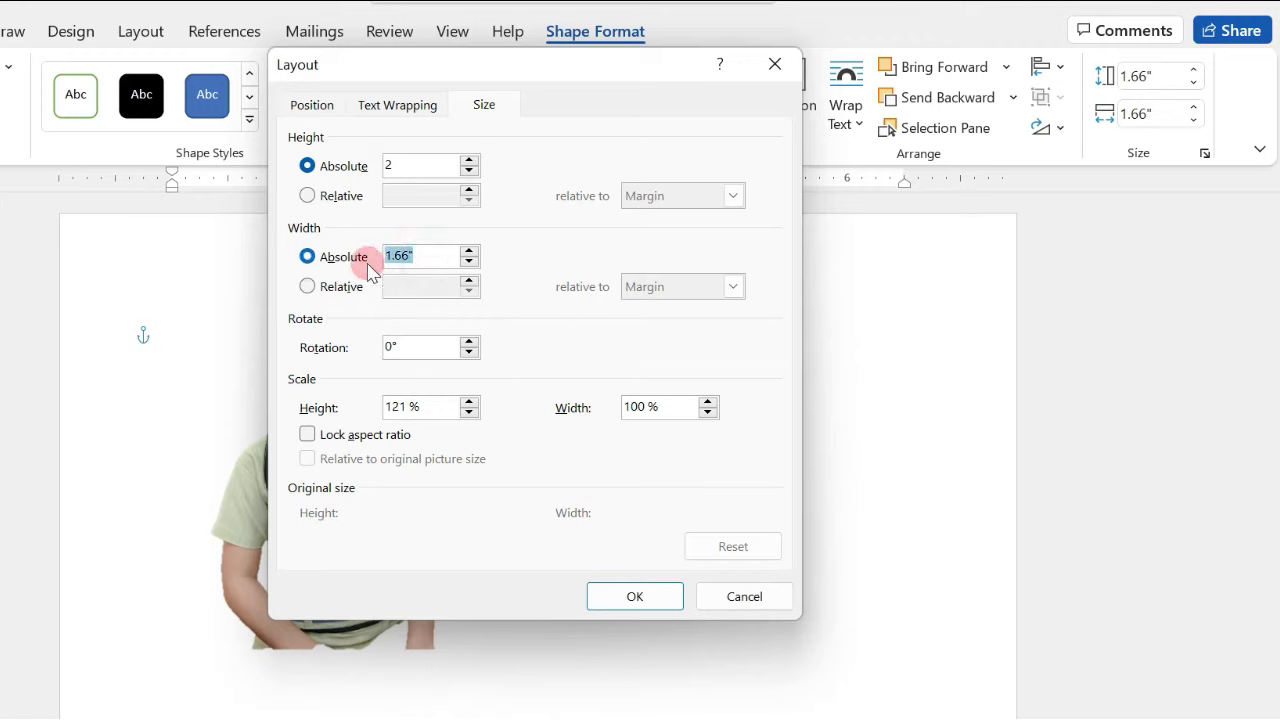
type("2")
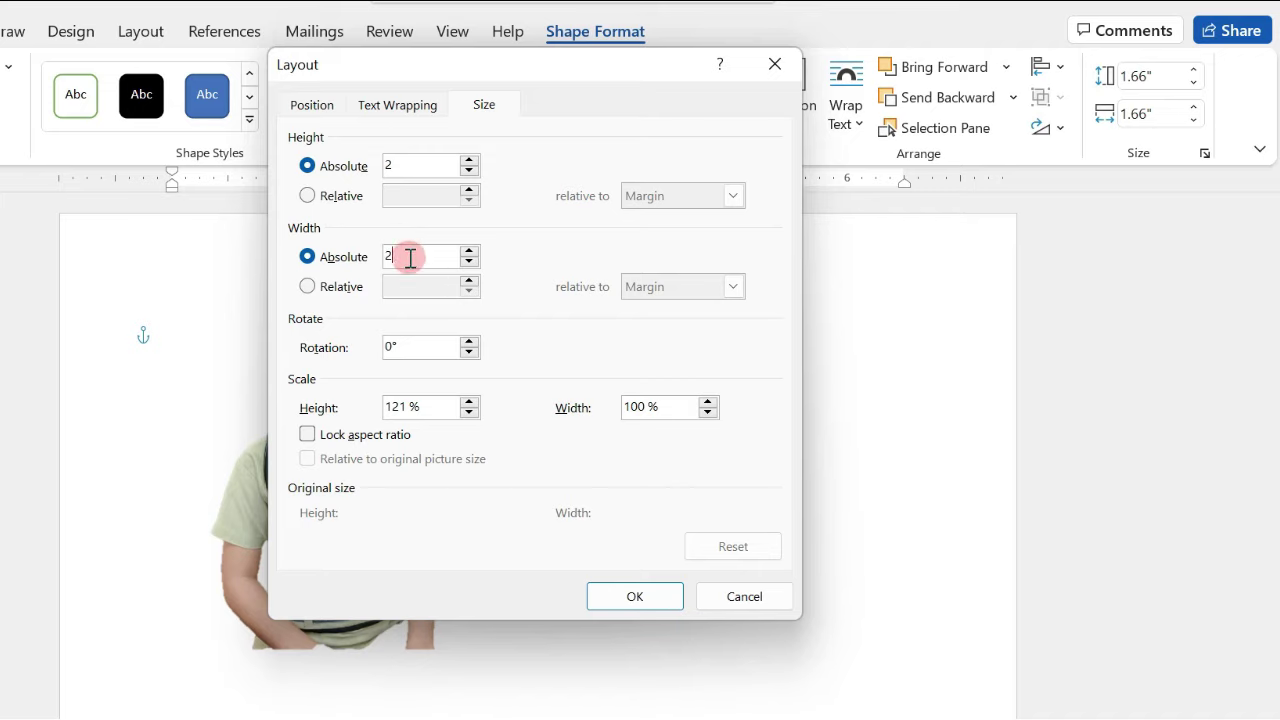
left_click(620, 598)
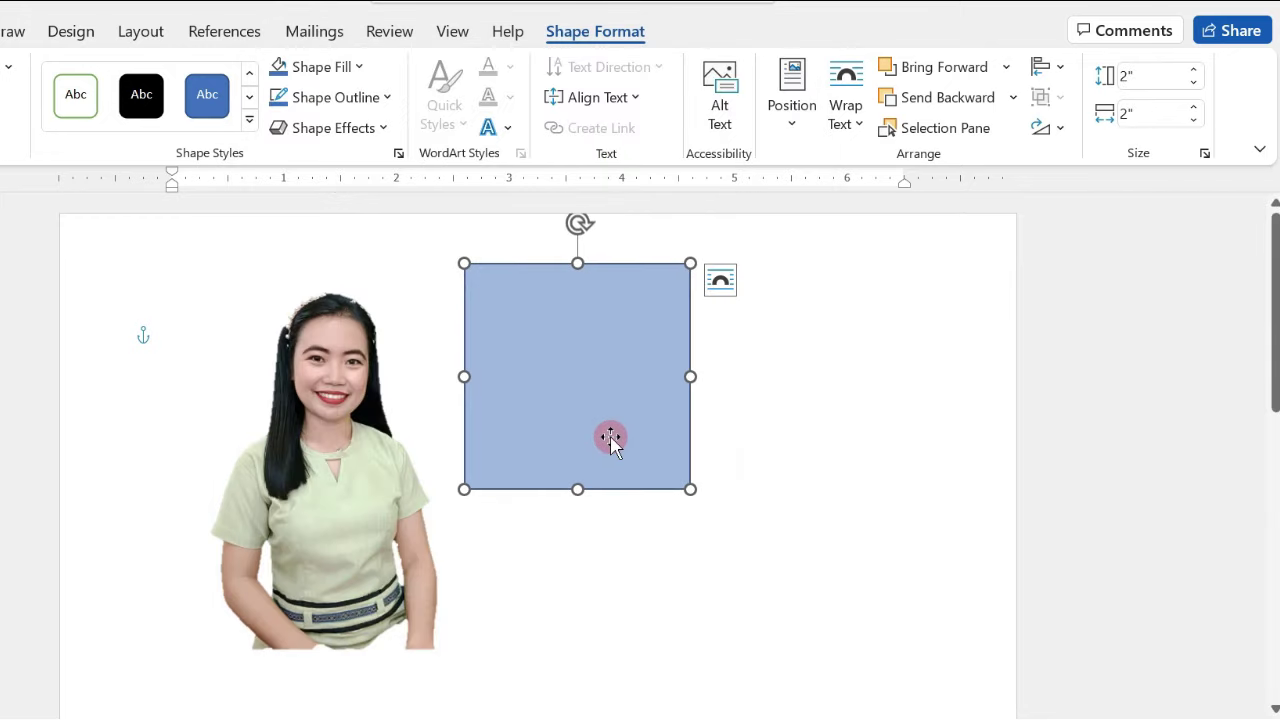
Slide the photo under the blue square and shrink it to 3.33" so her head fits inside
left_click_drag(357, 435, 606, 418)
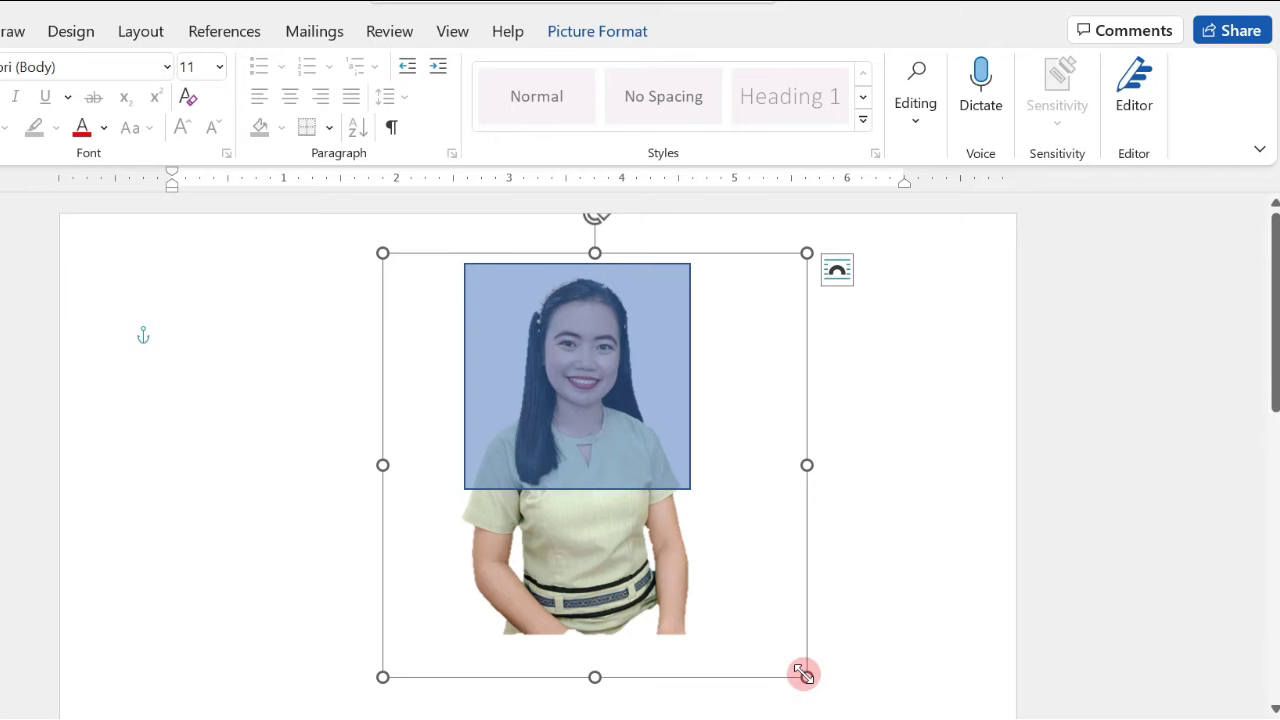
left_click_drag(804, 674, 779, 628)
left_click(597, 31)
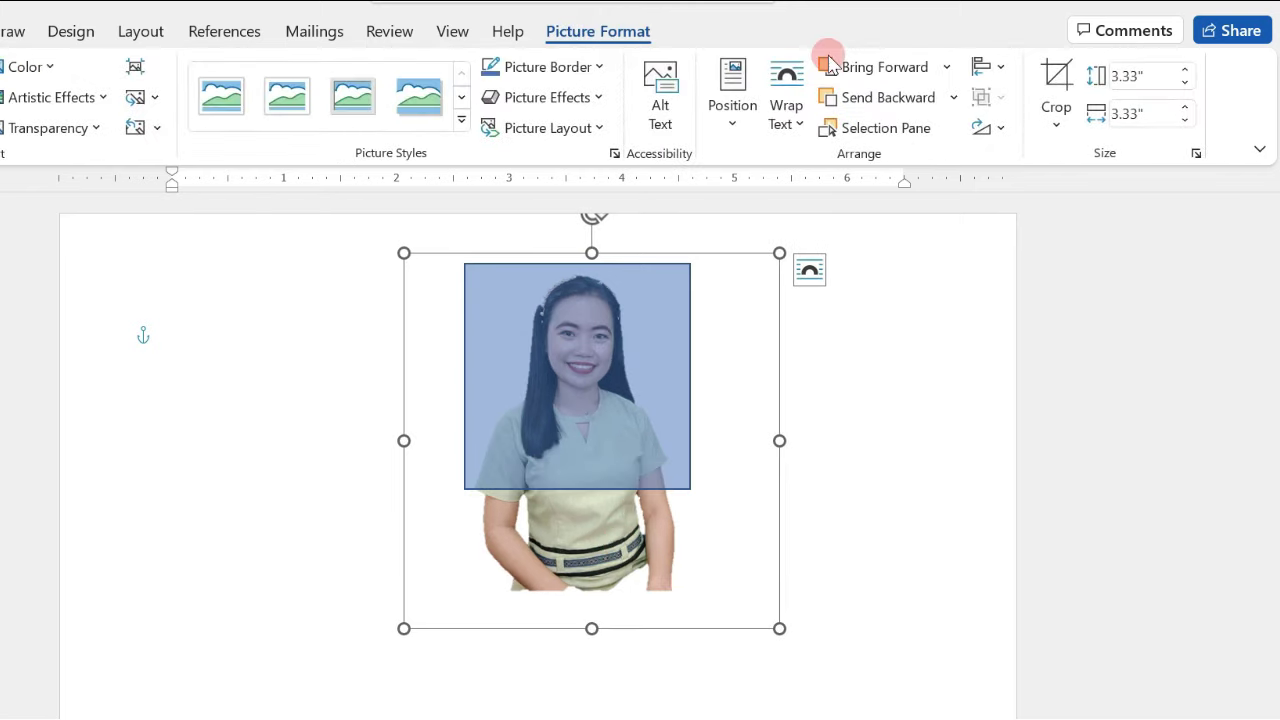
Crop the photo's bottom, right, top and left edges to the square's outline, then drag the square away
left_click(1062, 74)
left_click_drag(594, 624, 597, 489)
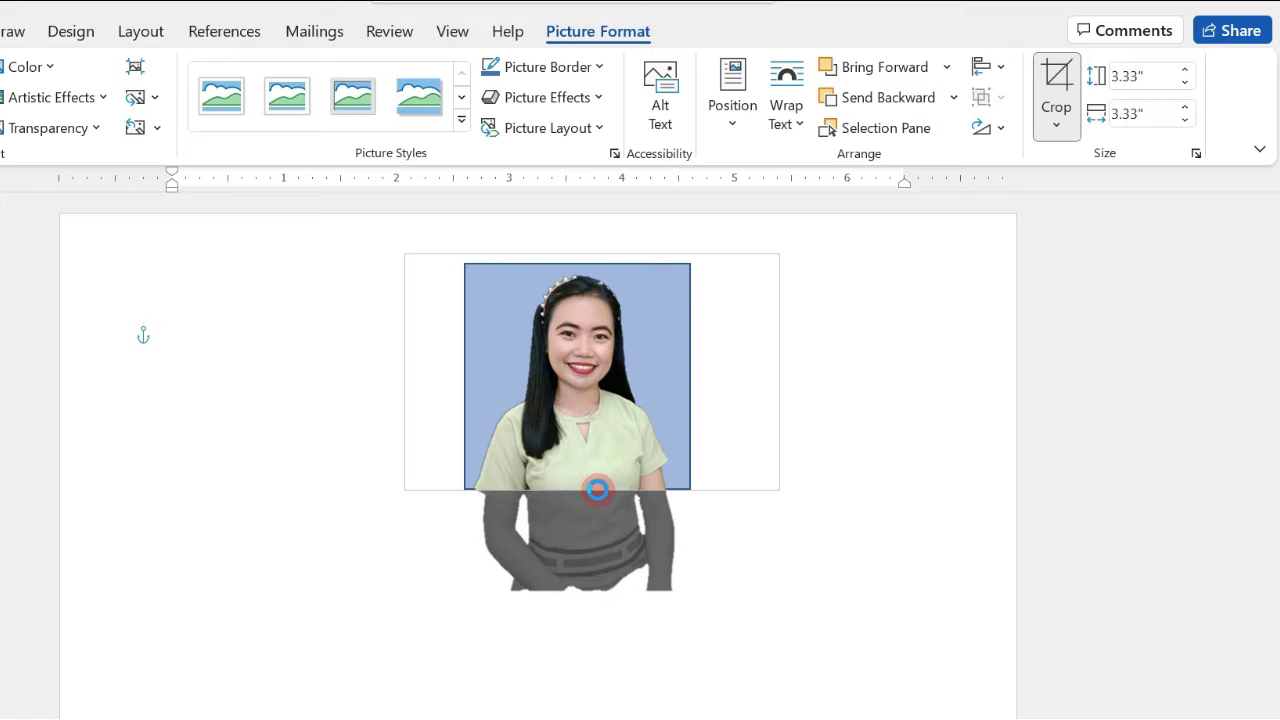
left_click_drag(777, 371, 689, 380)
left_click_drag(407, 257, 467, 264)
key("Escape")
left_click_drag(567, 379, 229, 380)
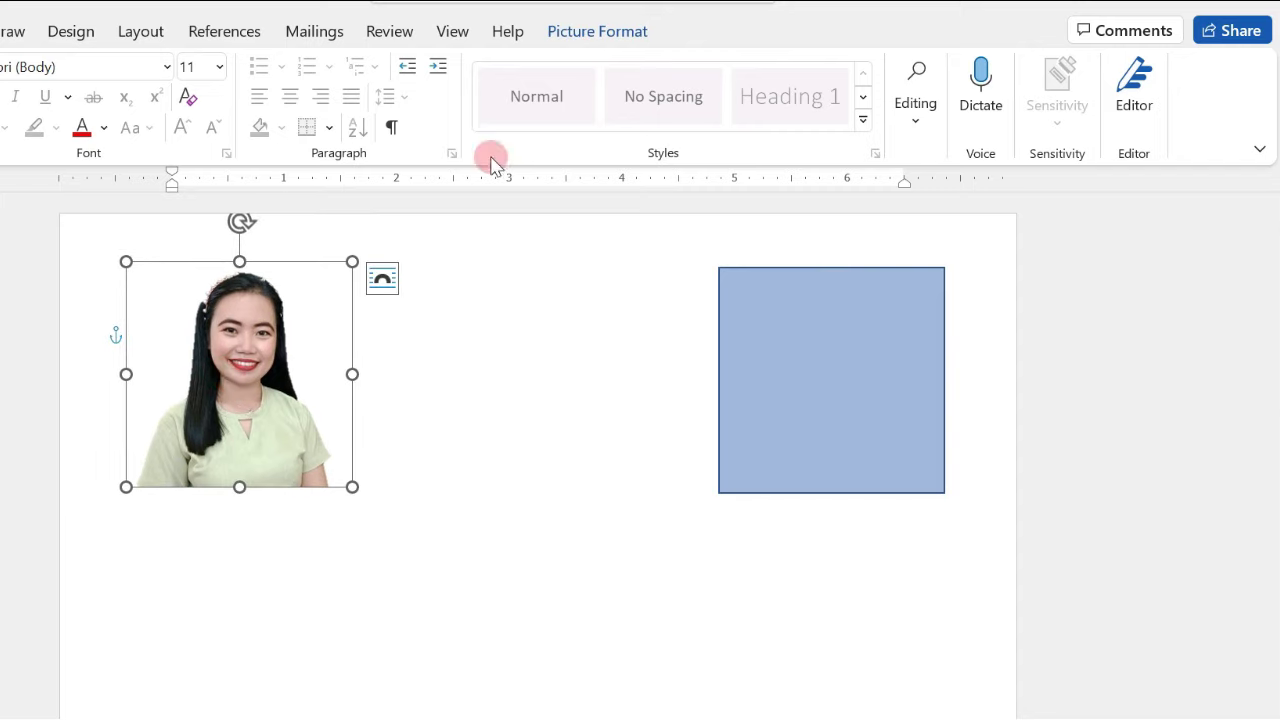
Outline the cropped 1.99" by 2" photo with a black Picture Border from Theme Colors
left_click(585, 34)
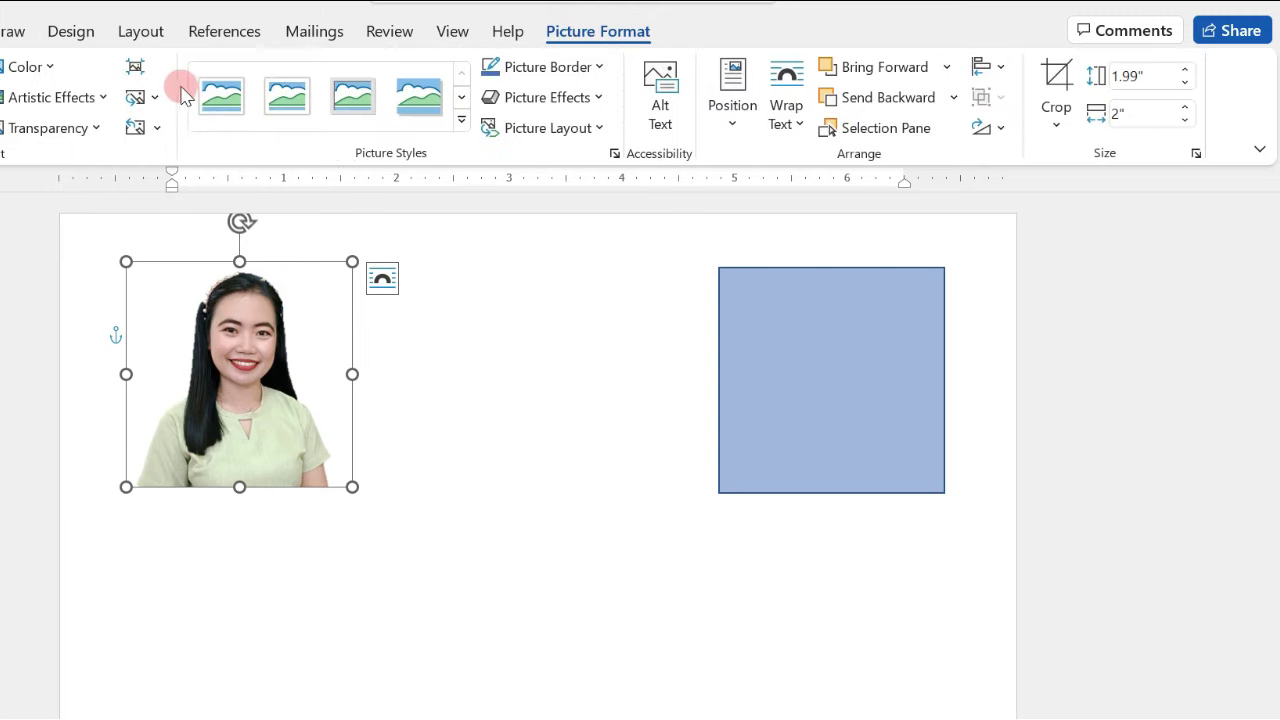
left_click(600, 67)
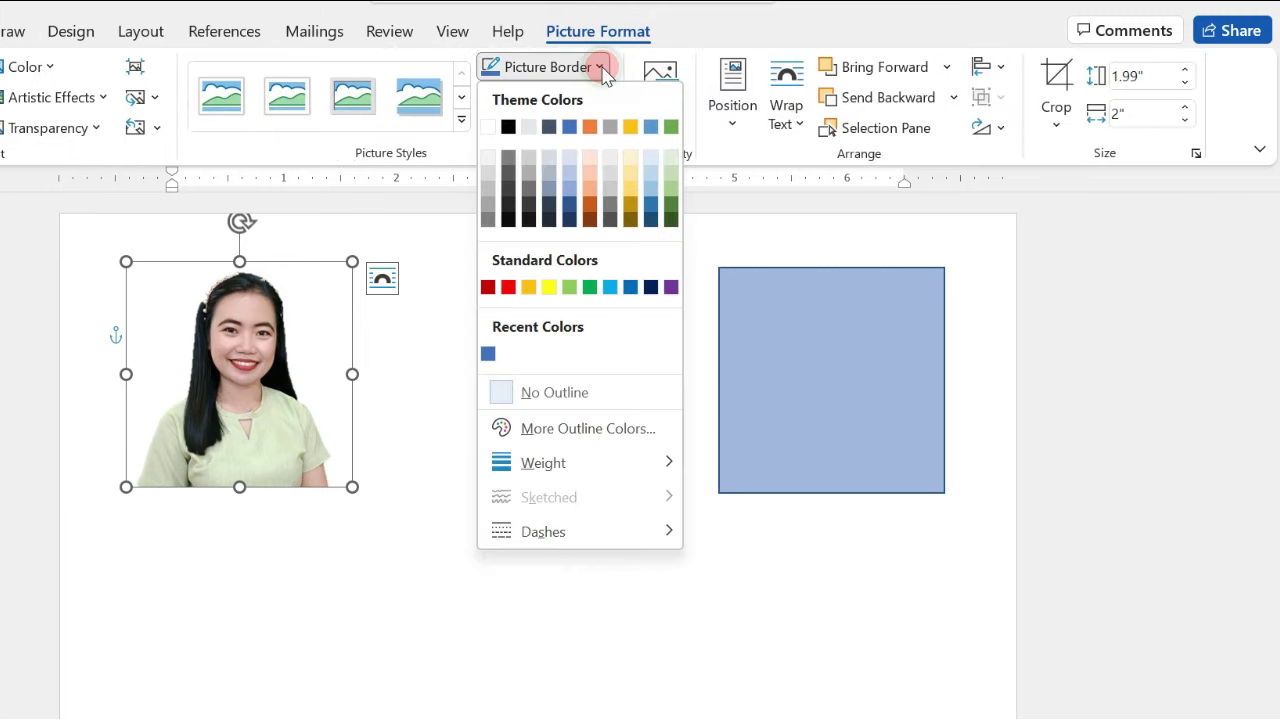
left_click(508, 126)
left_click(745, 350)
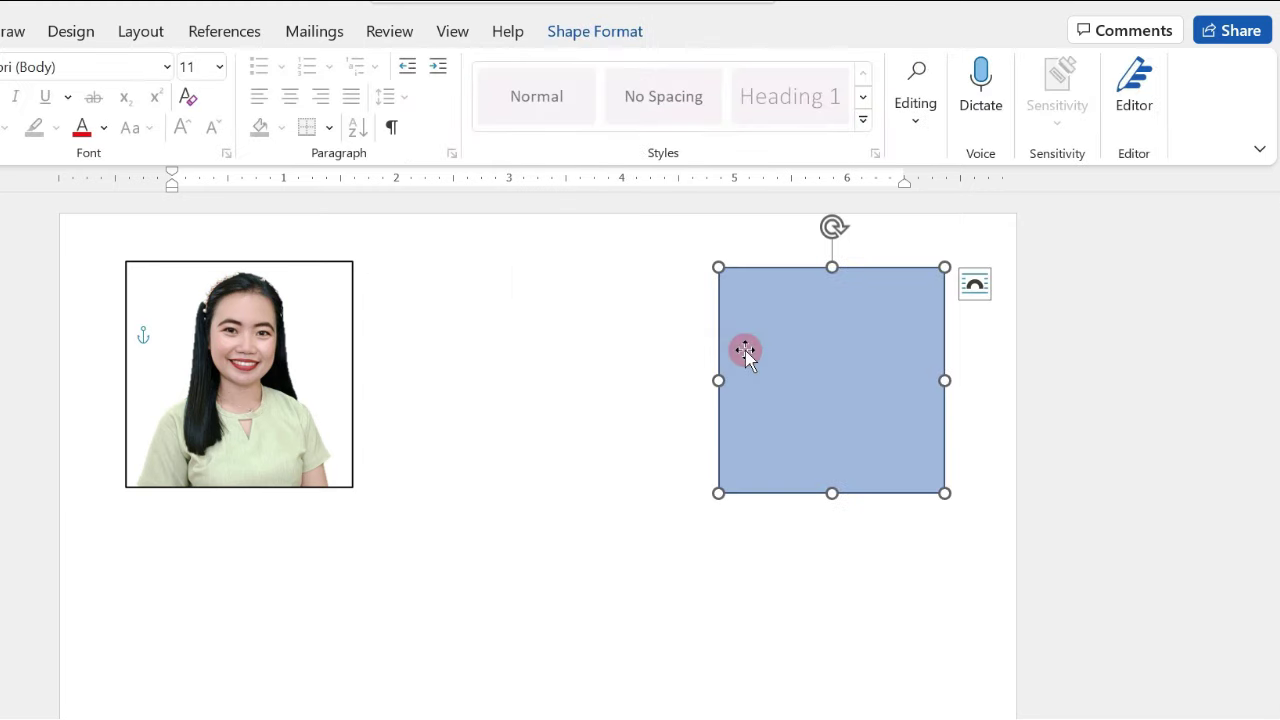
Delete the blue square and copy the bordered photo
key("Delete")
right_click(260, 330)
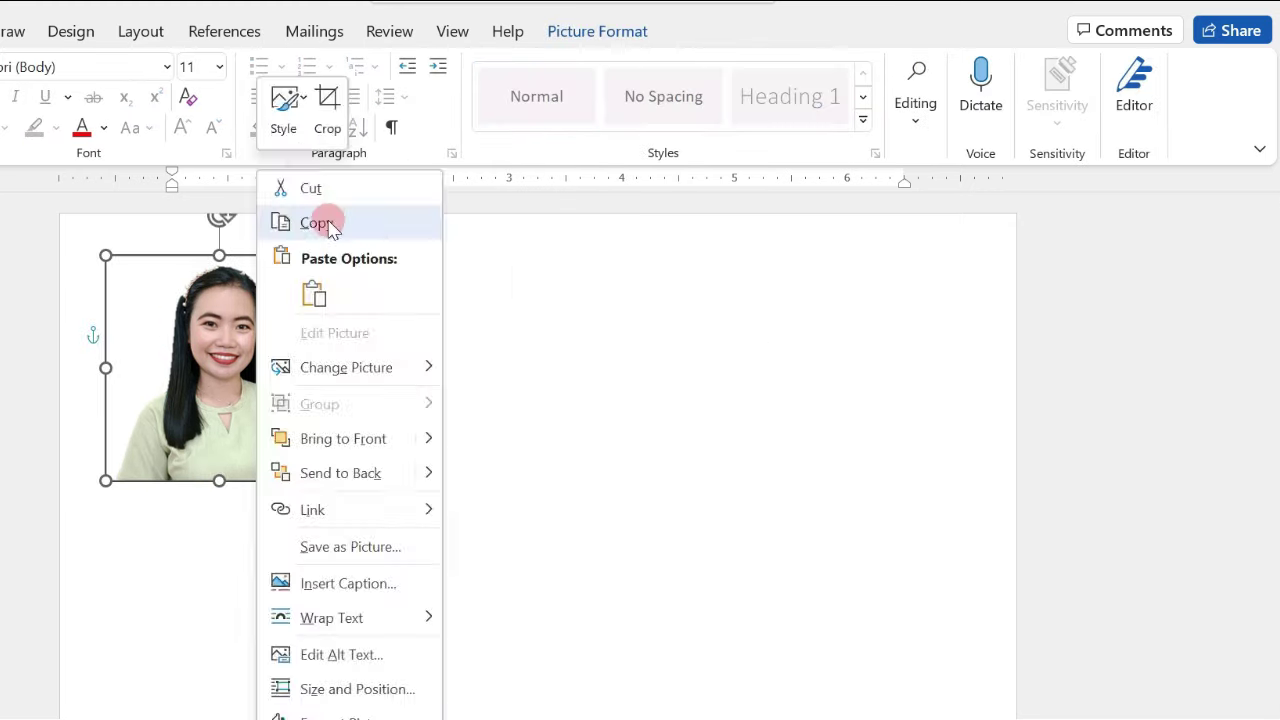
left_click(323, 220)
Paste copies of the bordered photo and line them up side by side in rows of four
left_click(415, 307)
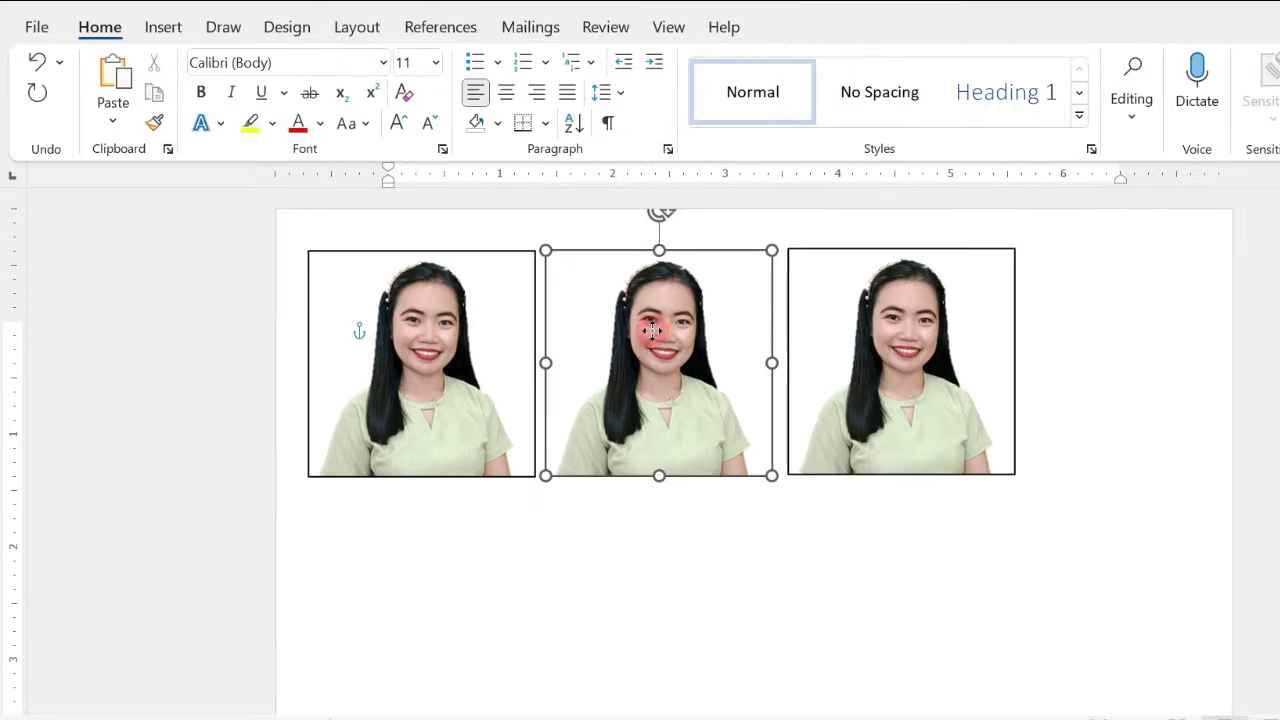
left_click_drag(427, 345, 429, 342)
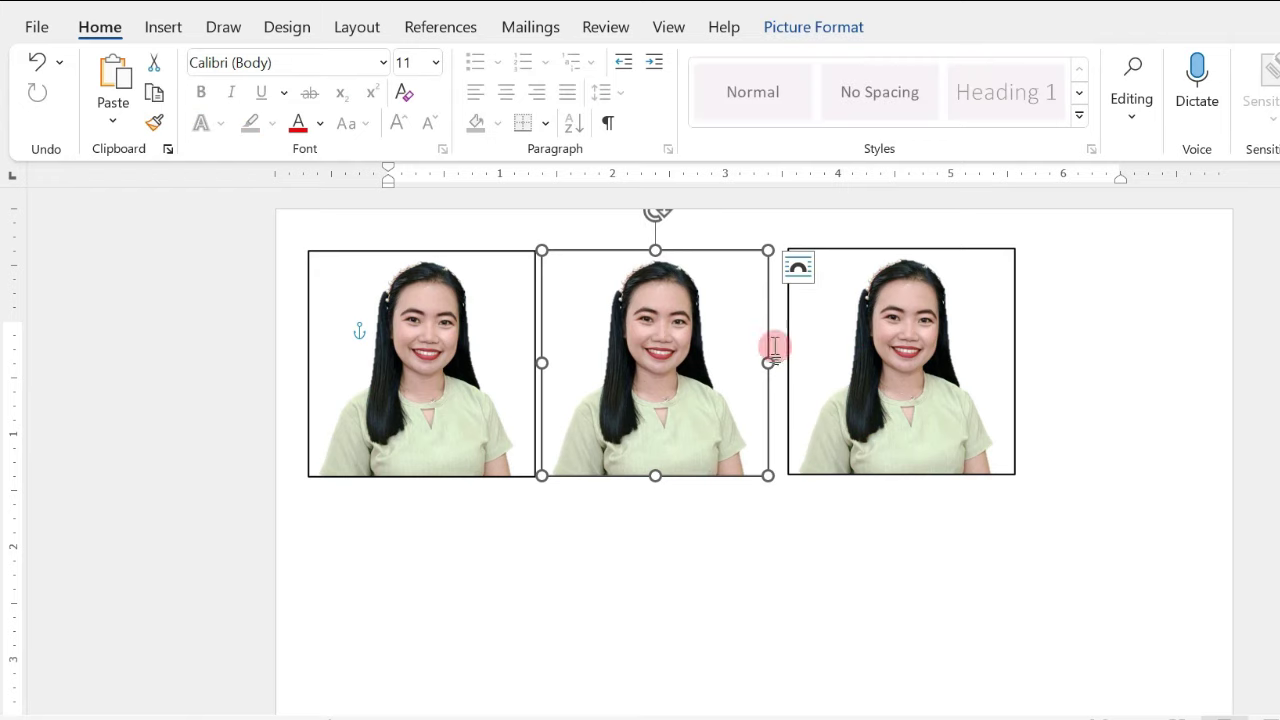
left_click_drag(818, 358, 1180, 350)
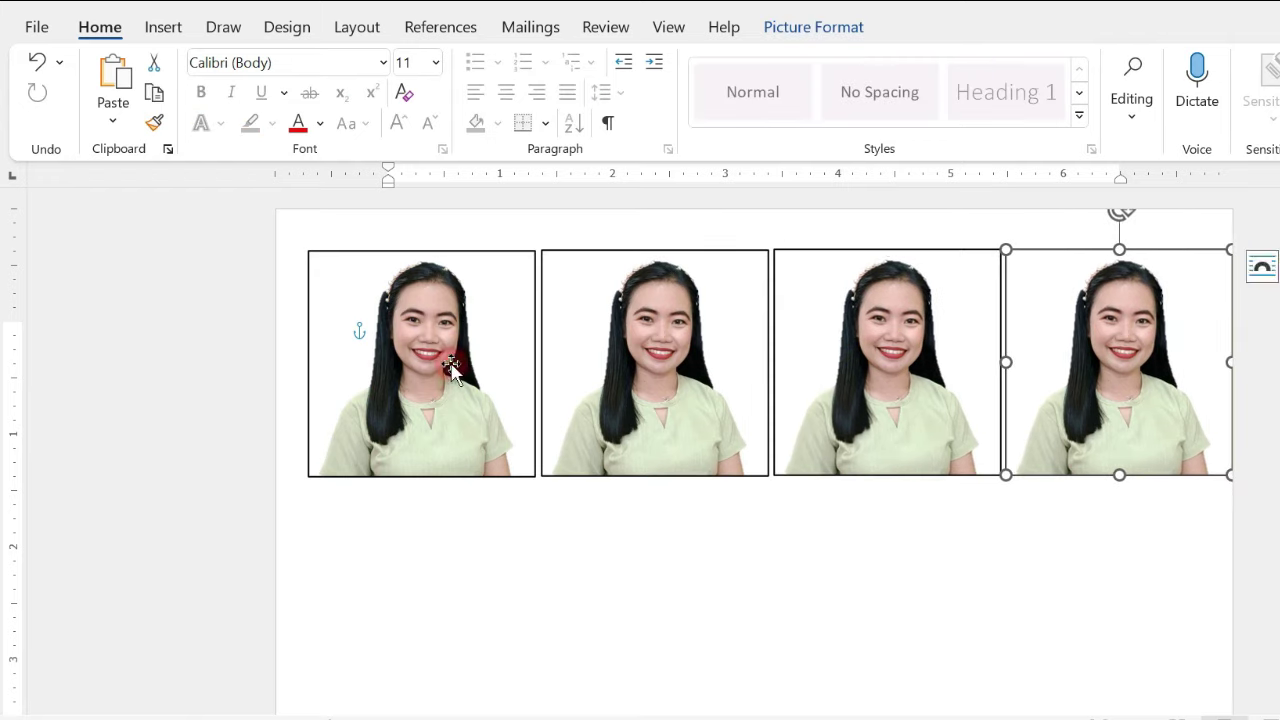
left_click(830, 388)
left_click(1089, 371)
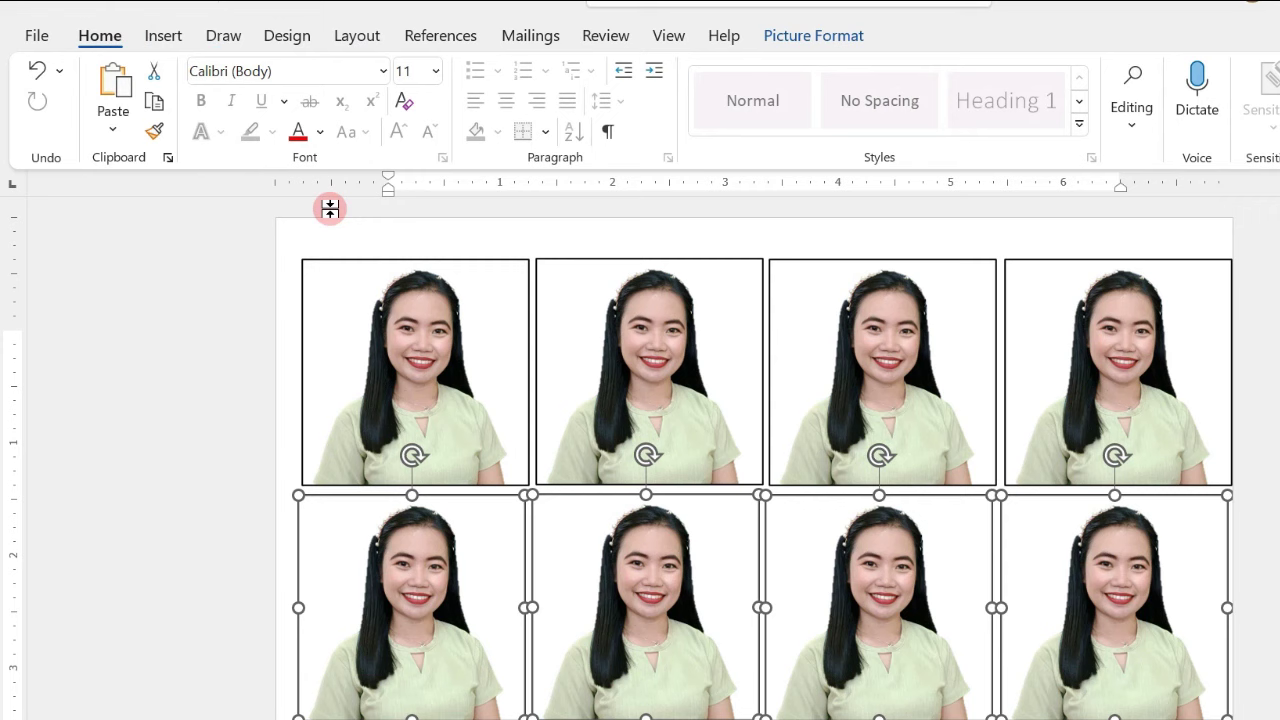
Set the page size to A4
left_click(357, 37)
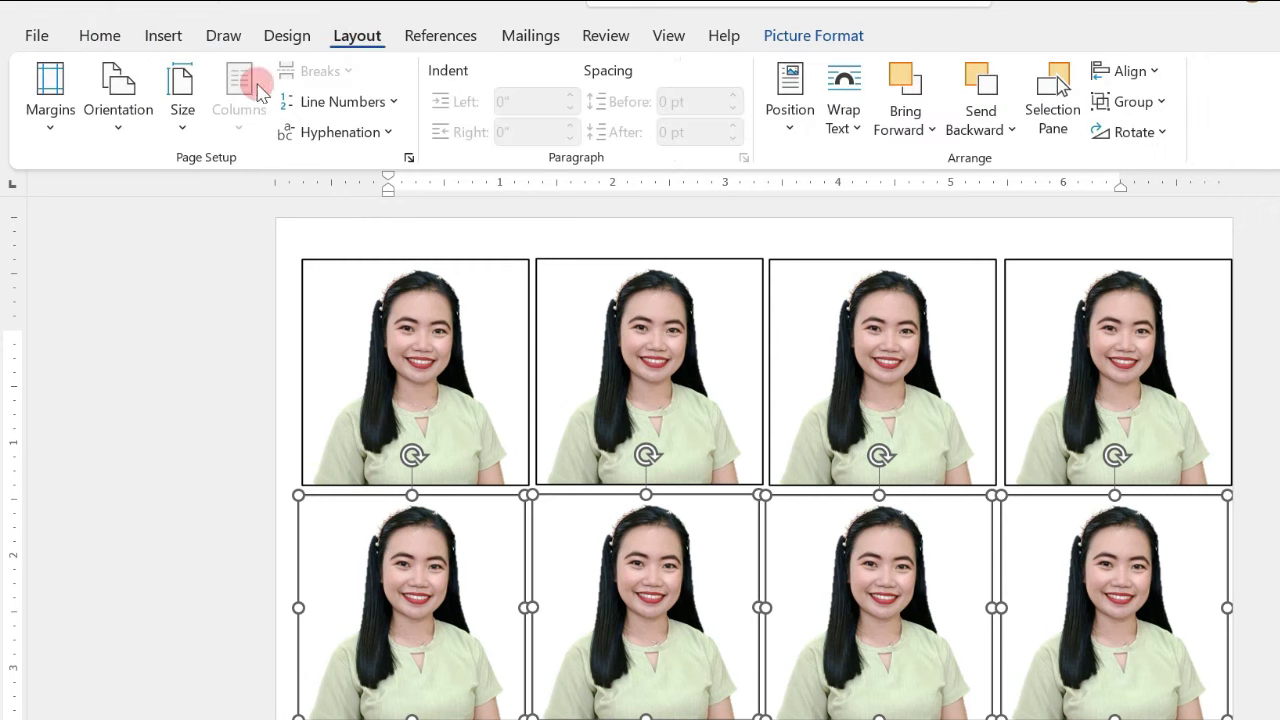
left_click(181, 115)
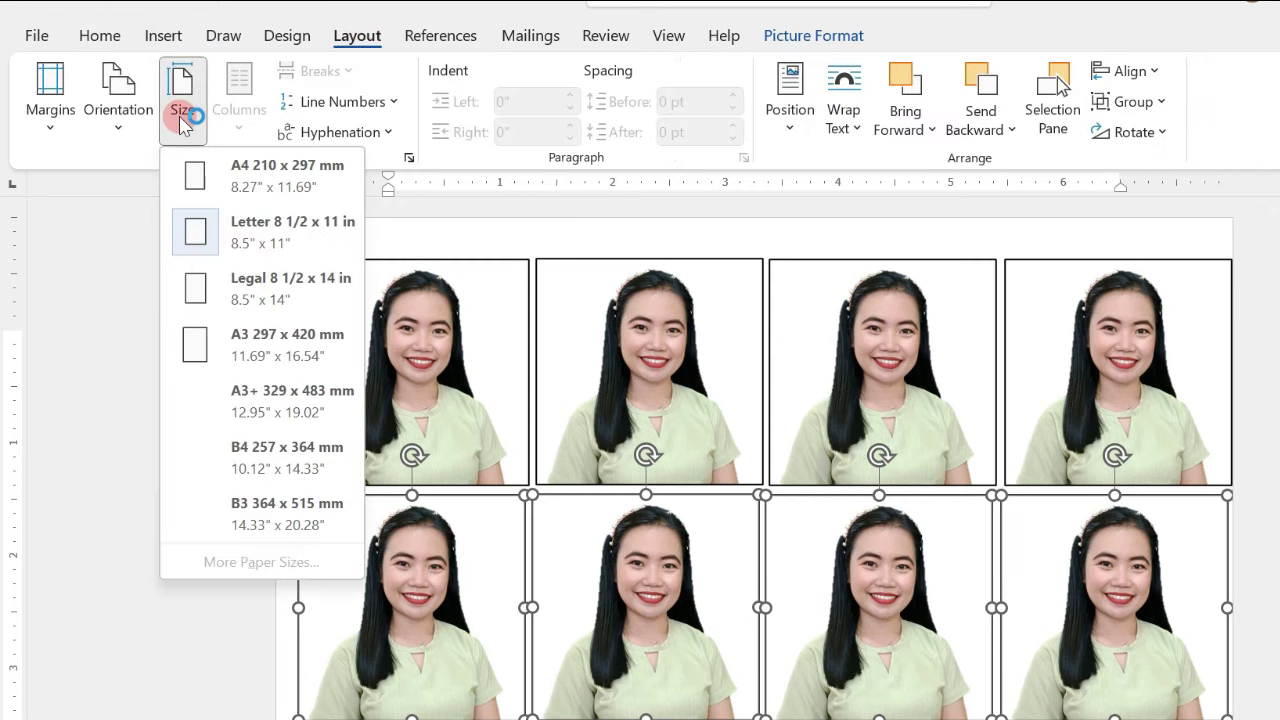
left_click(268, 190)
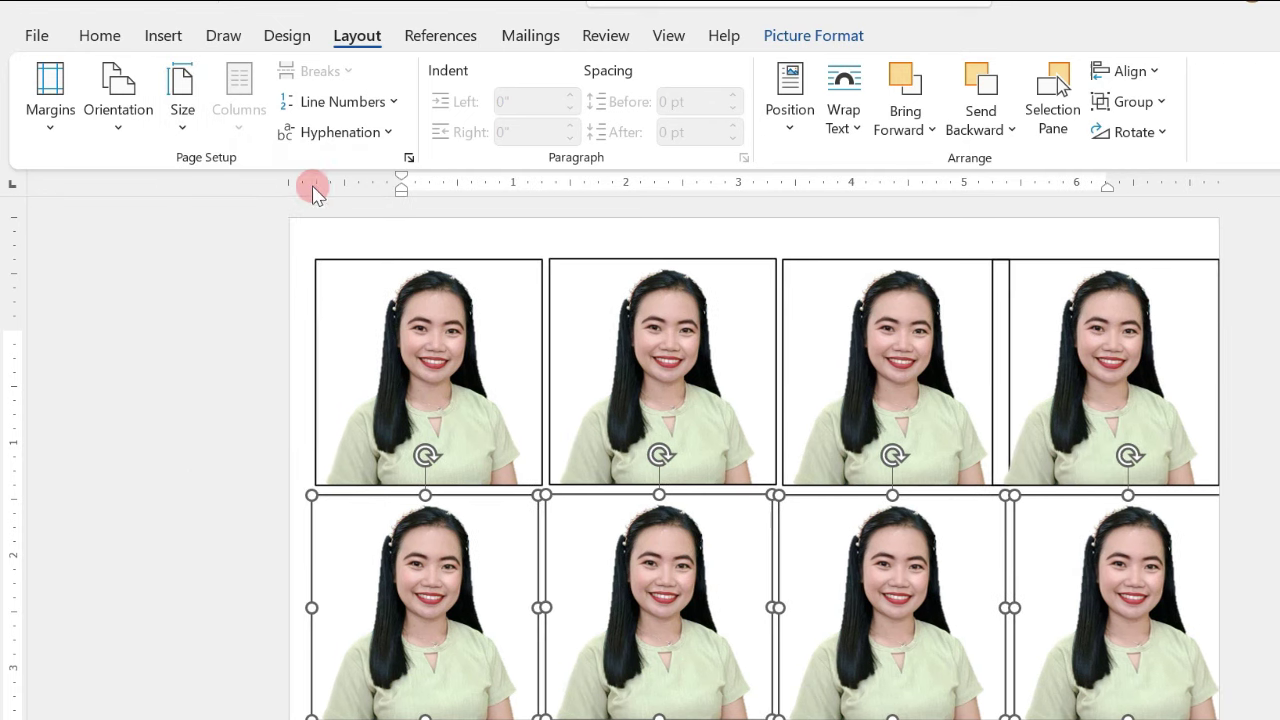
Delete the top-right and bottom-right photos, leaving two rows of three
left_click(1146, 450)
key("Delete")
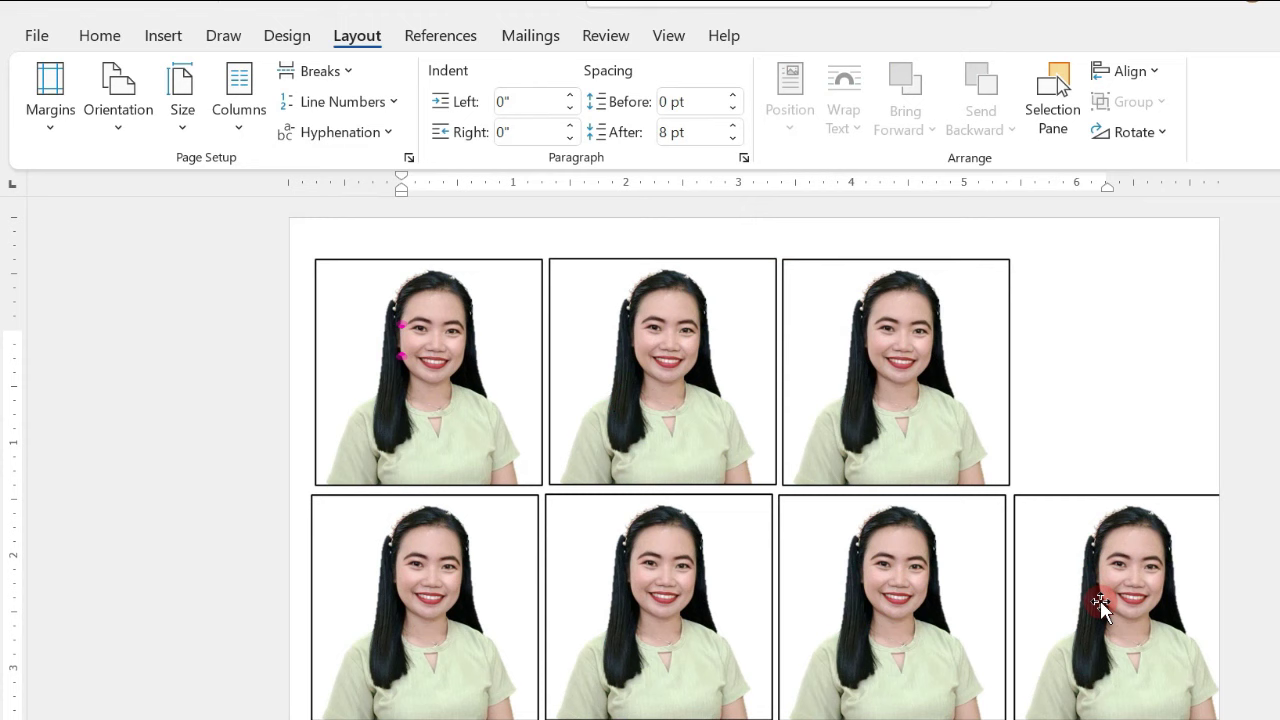
left_click(1103, 602)
key("Delete")
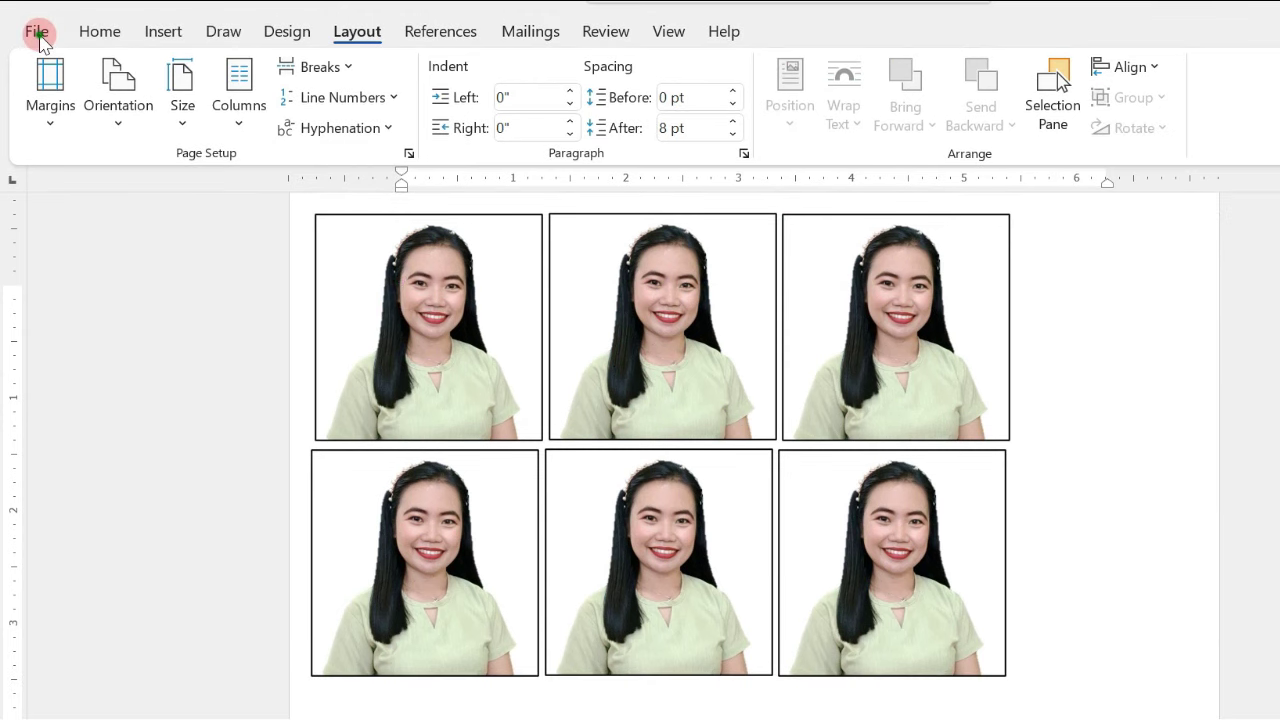
left_click(38, 33)
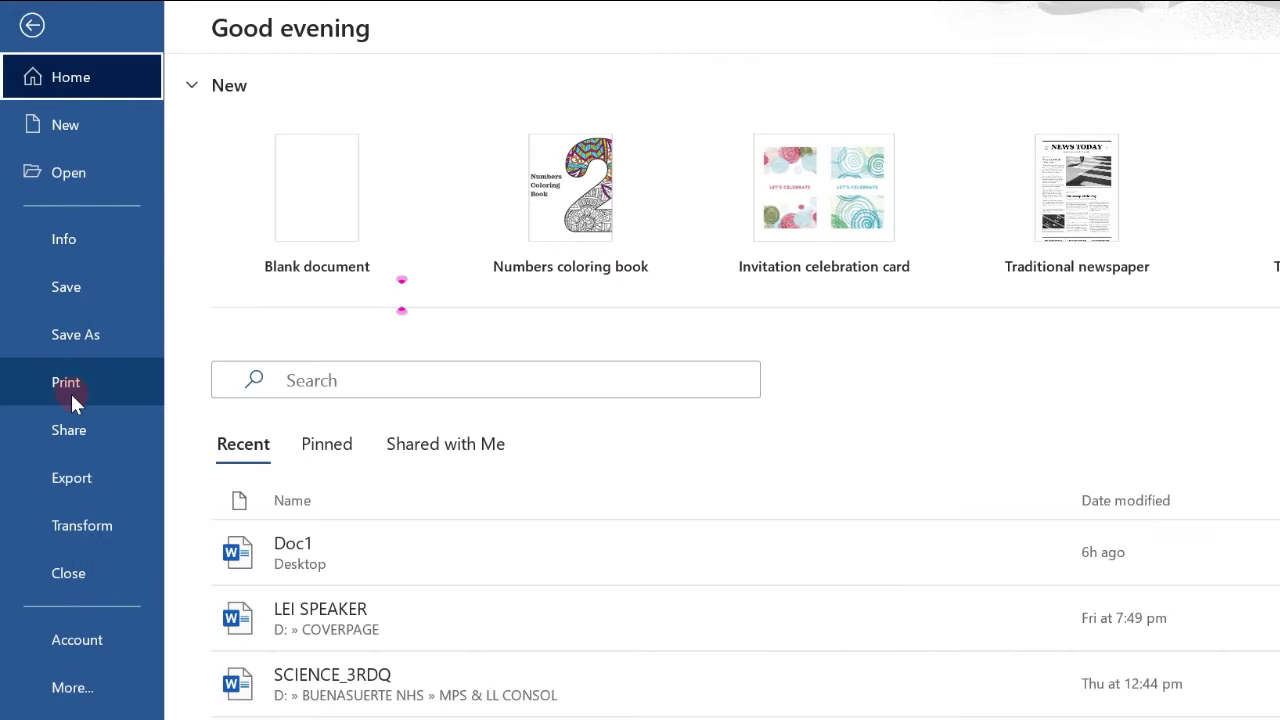
left_click(66, 383)
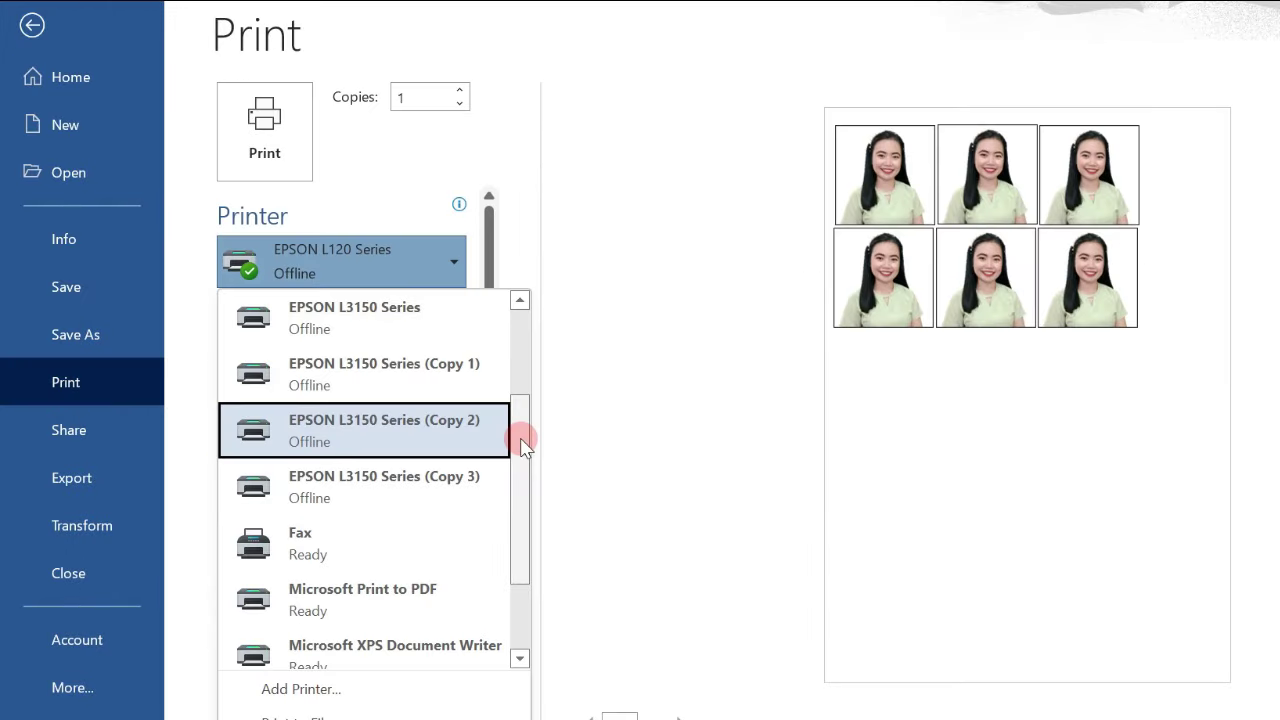
left_click_drag(521, 444, 521, 368)
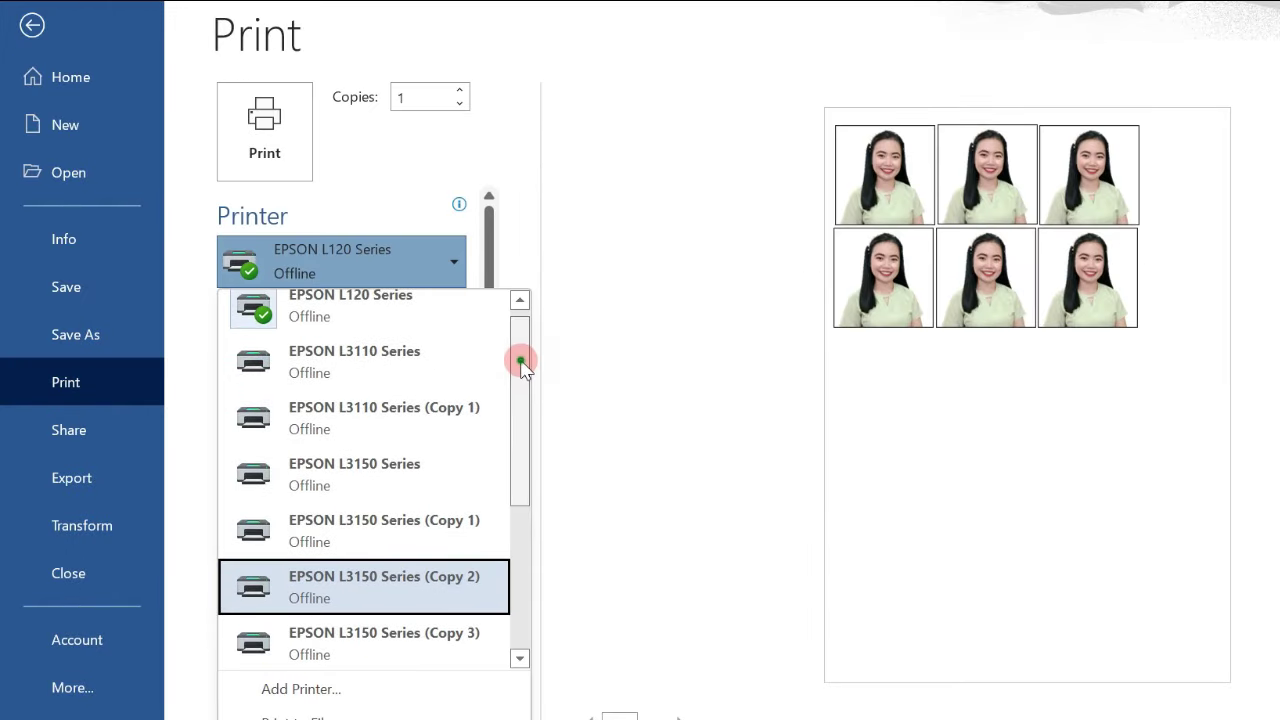
left_click(343, 262)
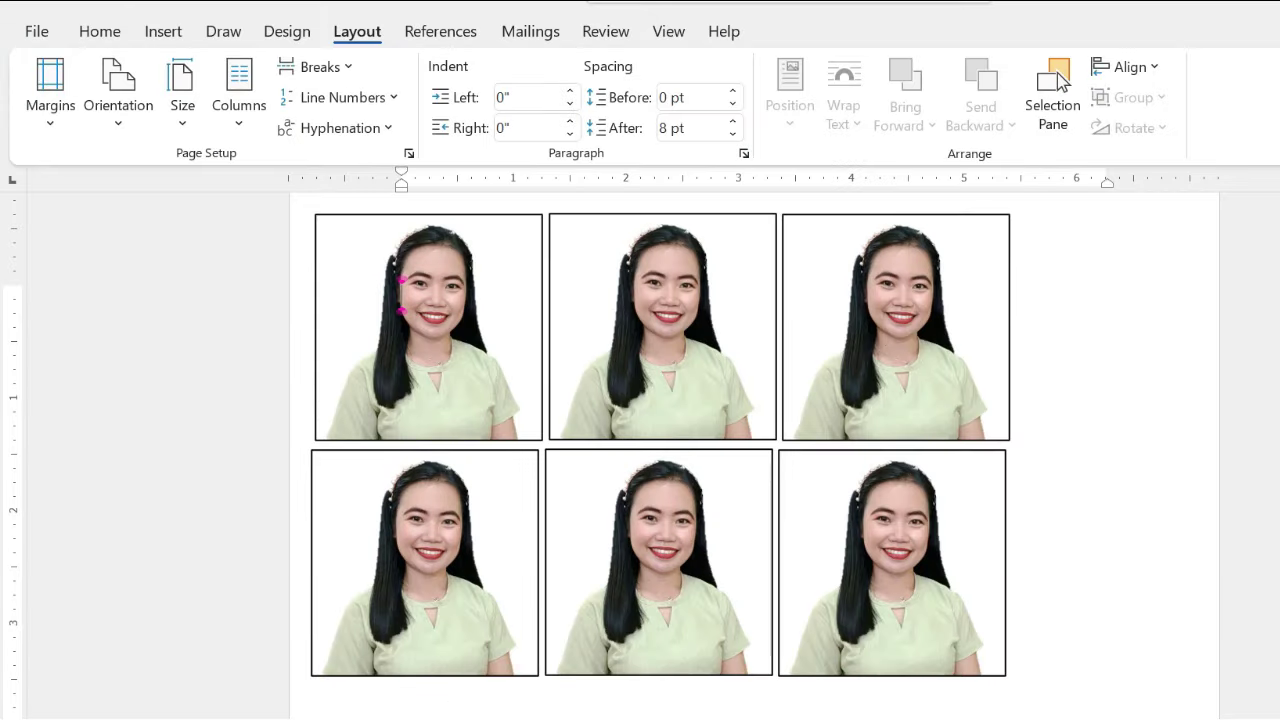